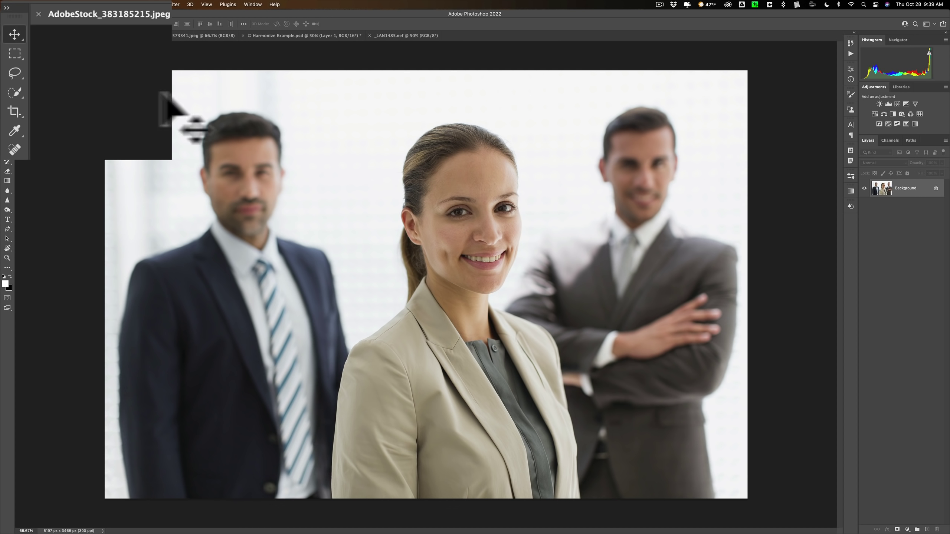
# Step: Activate the Object Selection Tool and refresh the Object Finder for the business team photo
pyautogui.click(16, 91)
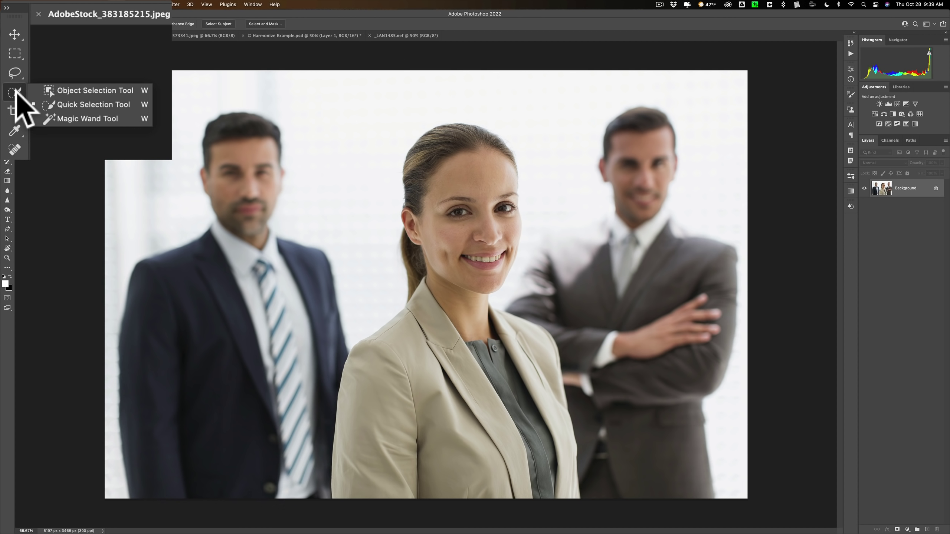
pyautogui.click(55, 91)
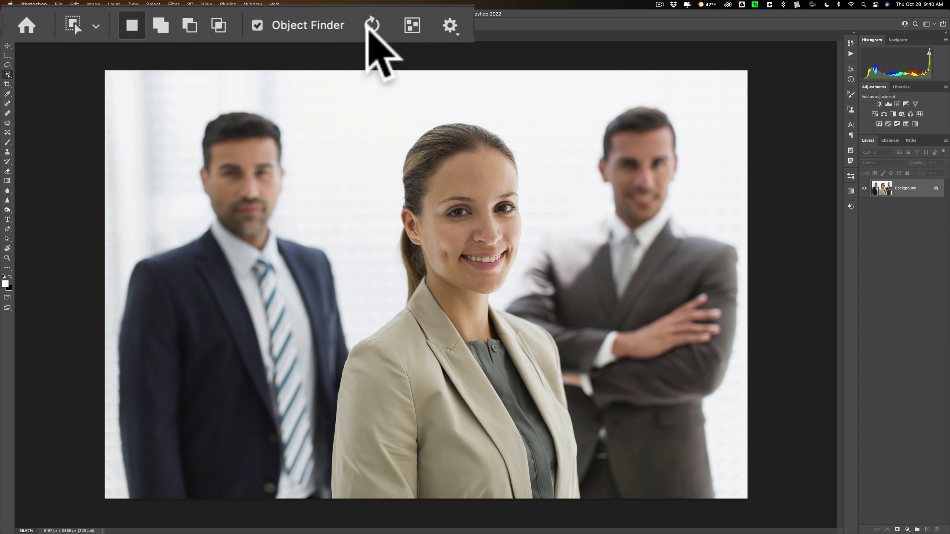
pyautogui.click(372, 25)
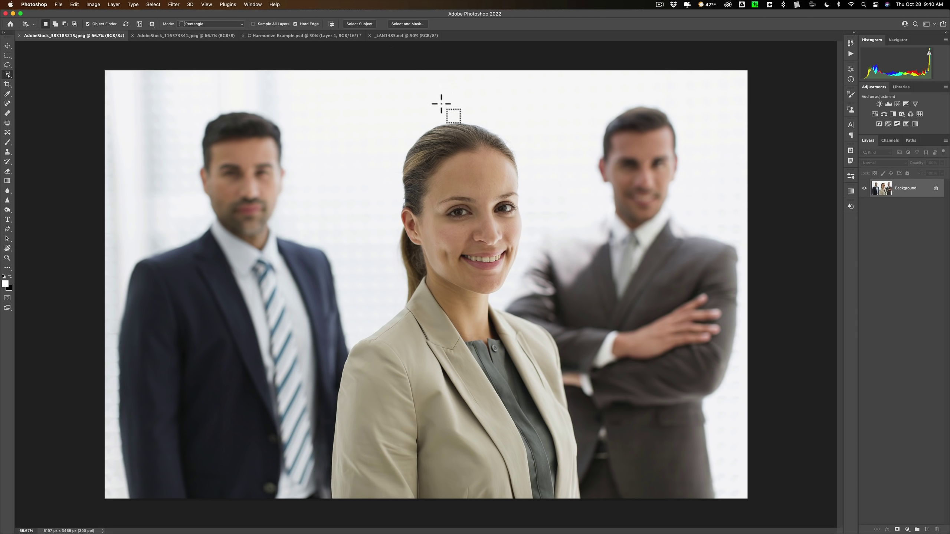
# Step: Select the woman in the beige blazer, replace that selection with the man in the navy suit, and add the woman back
pyautogui.click(456, 150)
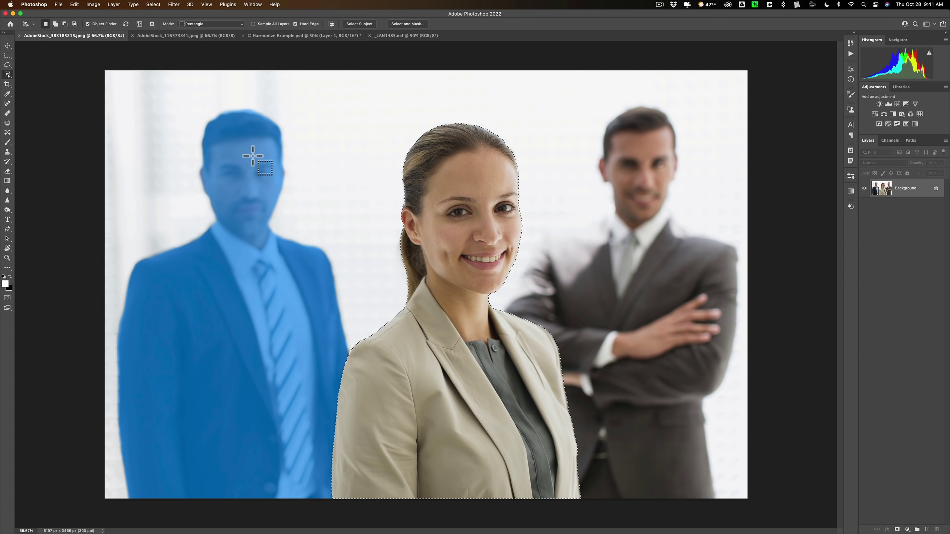
pyautogui.click(253, 155)
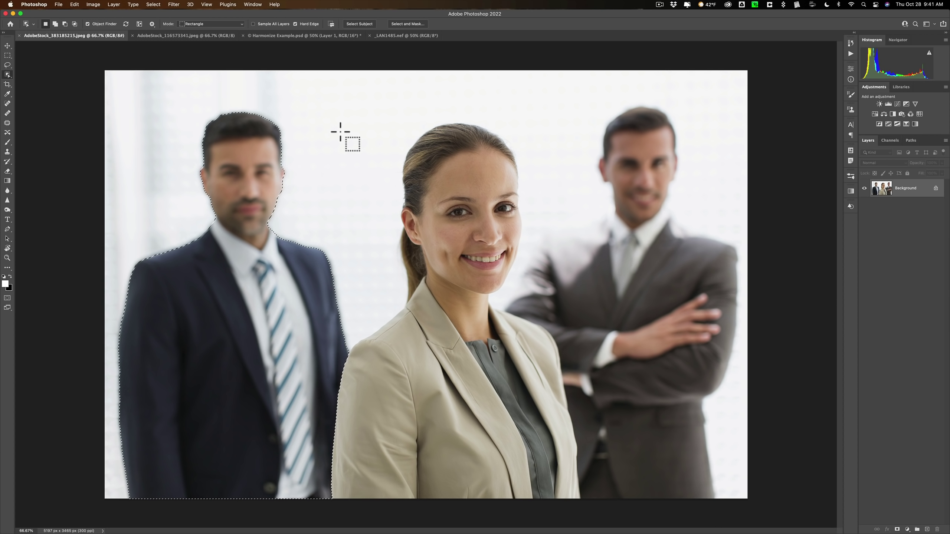
pyautogui.keyDown('shift'); pyautogui.click(453, 170); pyautogui.keyUp('shift')
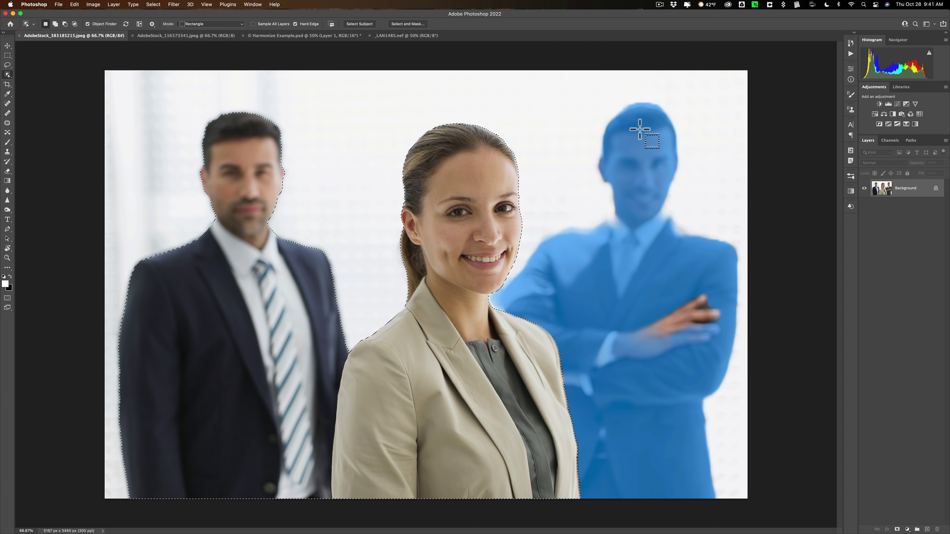
# Step: Select only the man in the gray suit and add the missed areas of his lower body using the Quick Selection Tool
pyautogui.click(640, 129)
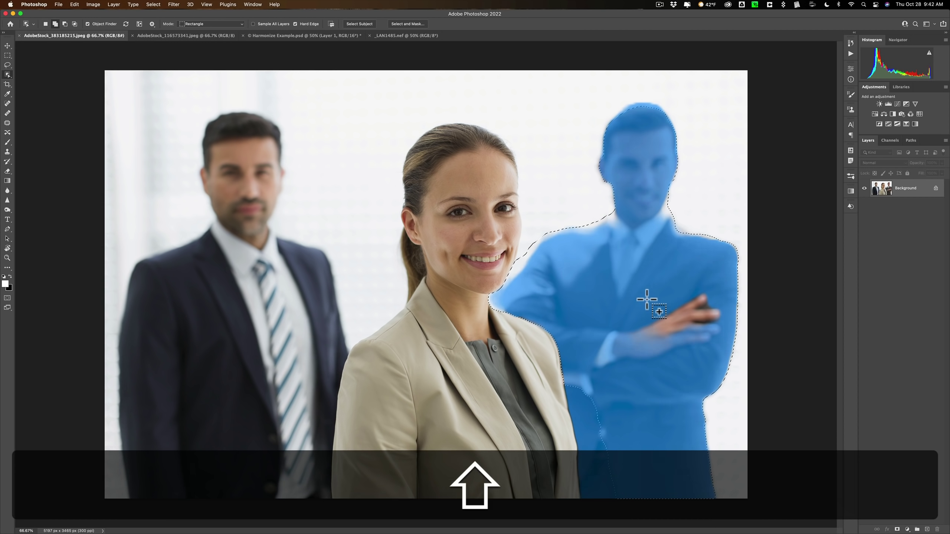
pyautogui.keyDown('shift'); pyautogui.click(592, 439); pyautogui.keyUp('shift')
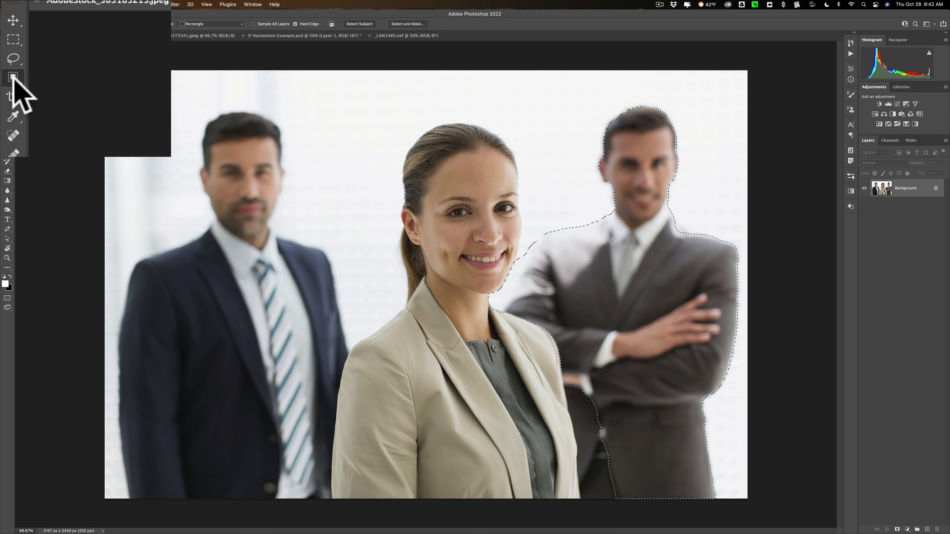
pyautogui.rightClick(8, 75)
pyautogui.click(27, 79)
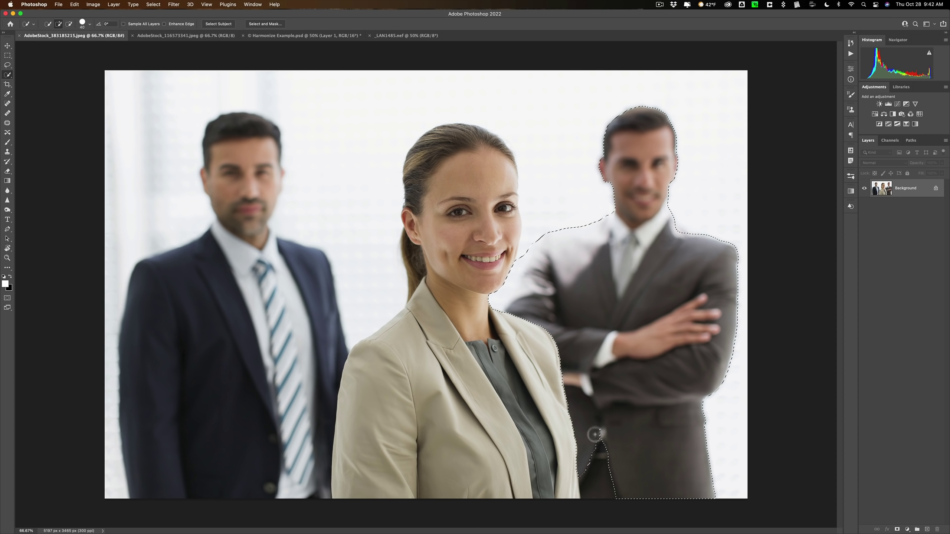
pyautogui.click(603, 389)
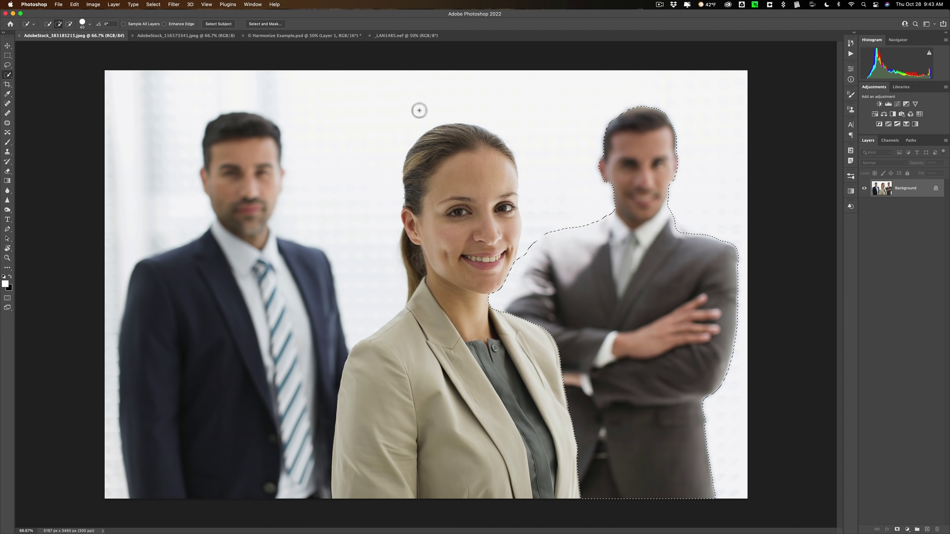
# Step: In AdobeStock_116573341.jpeg, select the middle woman with the Object Selection Tool, and replace that selection with the woman in the orange cardigan
pyautogui.click(169, 35)
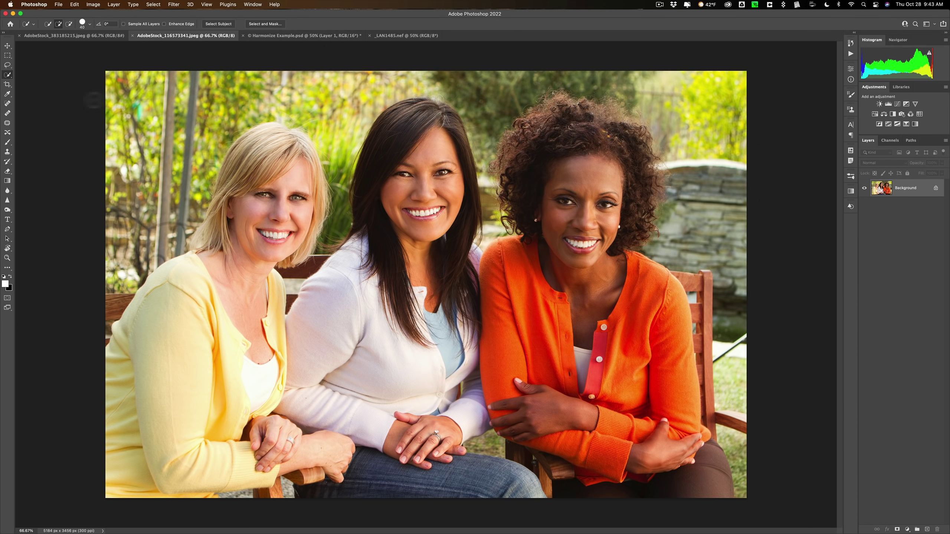
pyautogui.rightClick(7, 74)
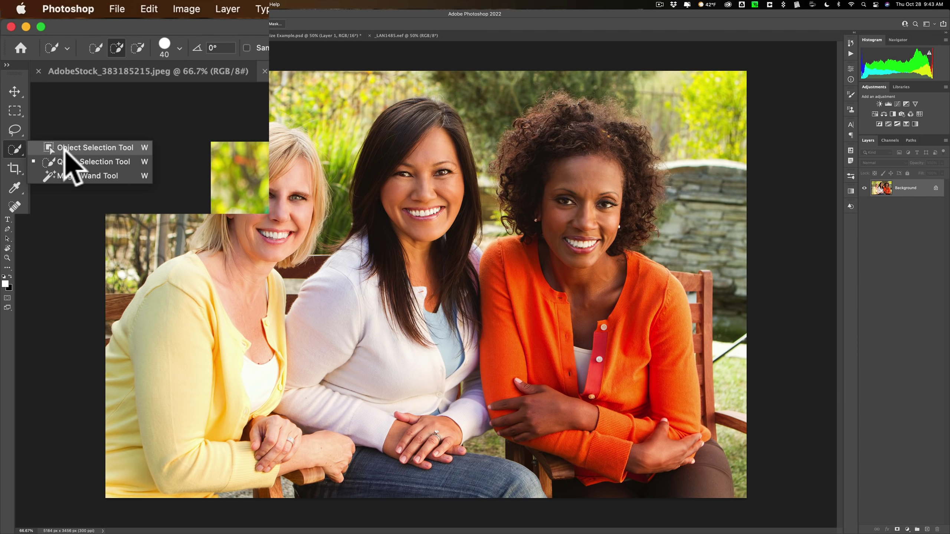
pyautogui.click(71, 148)
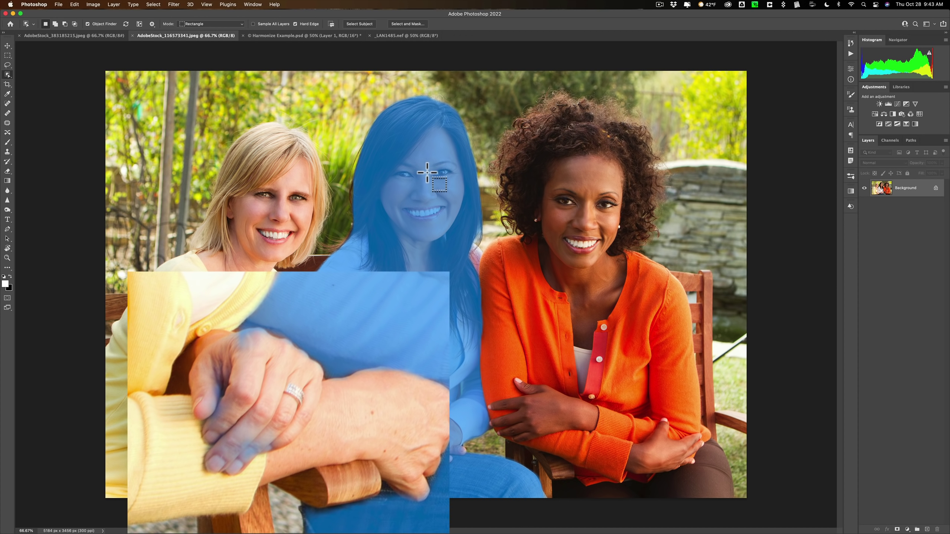
pyautogui.click(427, 173)
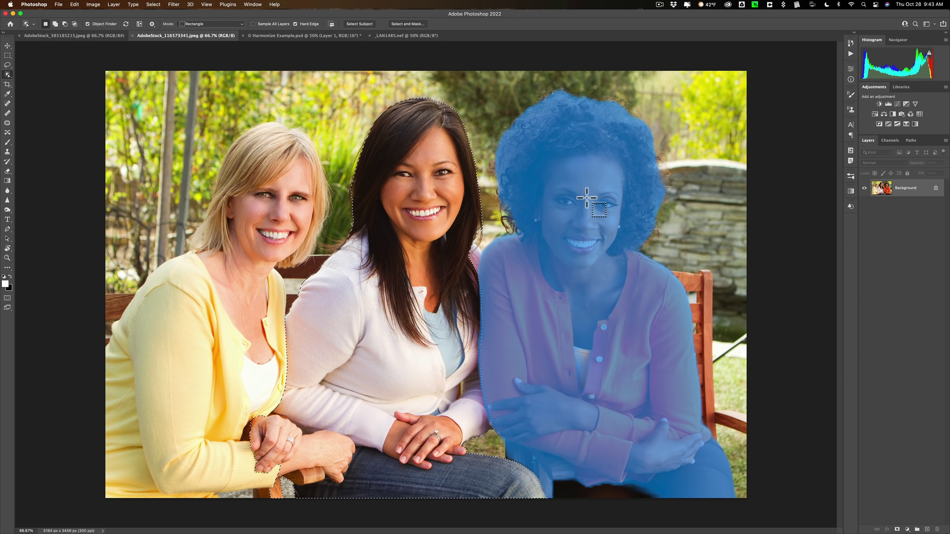
pyautogui.click(586, 198)
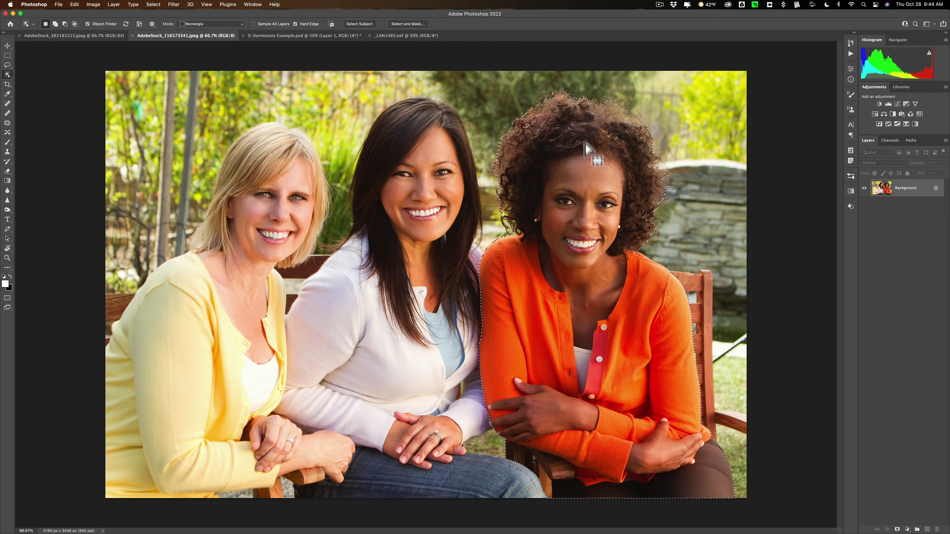
# Step: Try Refine Hair on the selected woman in Select and Mask, and discard the refinement
pyautogui.click(408, 24)
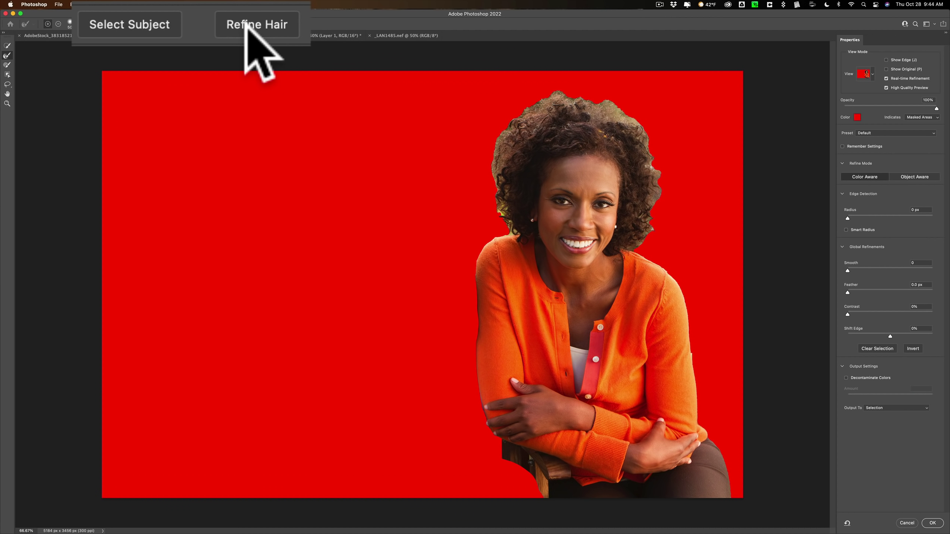
pyautogui.click(210, 24)
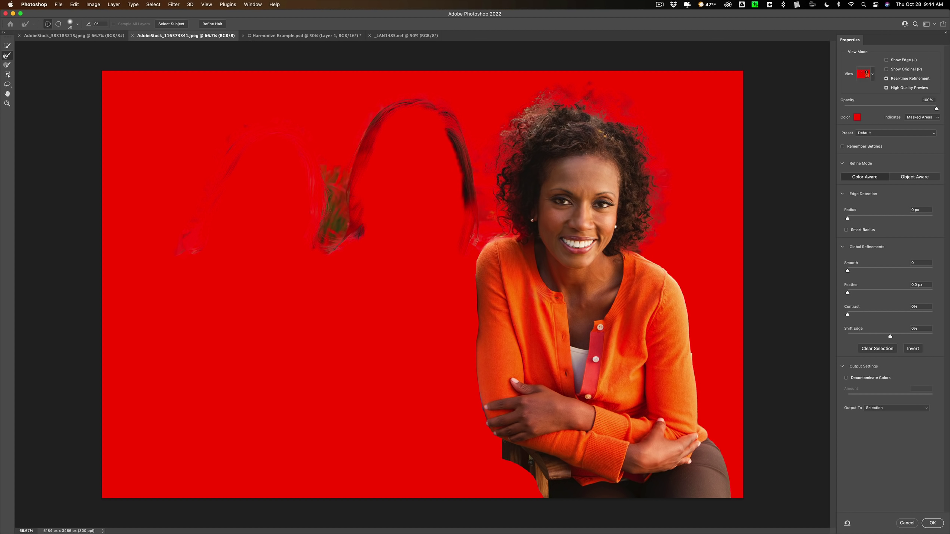
pyautogui.click(907, 524)
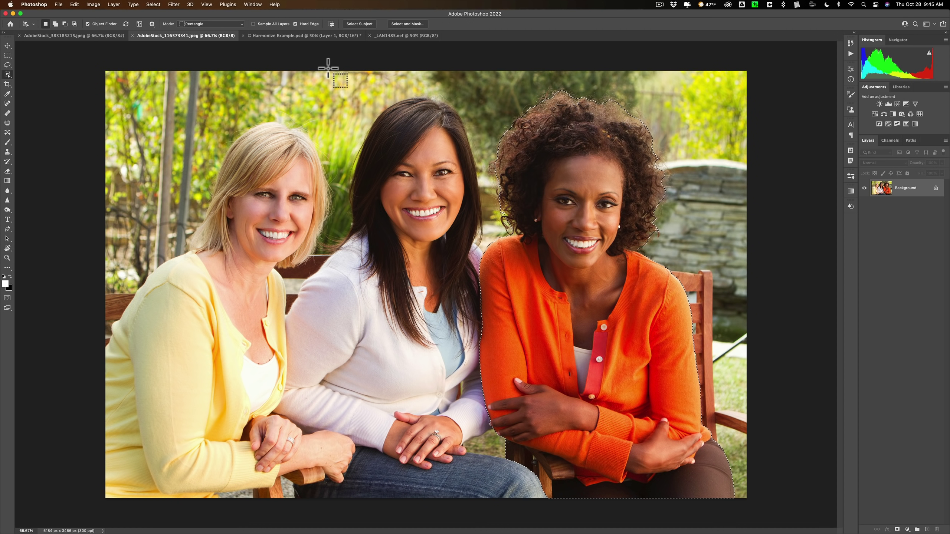
# Step: Switch to Harmonize Example.psd with the Move tool active, and toggle Layer 1 off and on to compare the composite
pyautogui.click(8, 46)
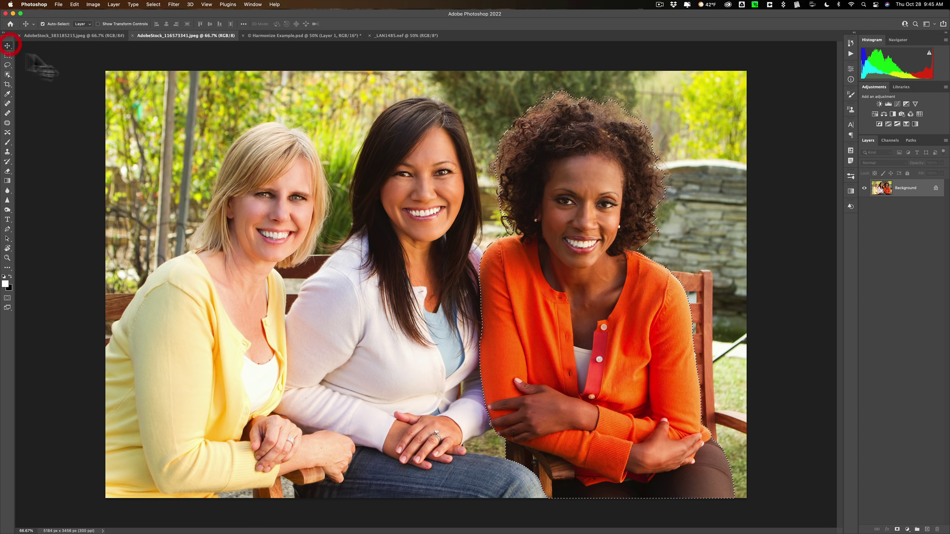
pyautogui.click(268, 36)
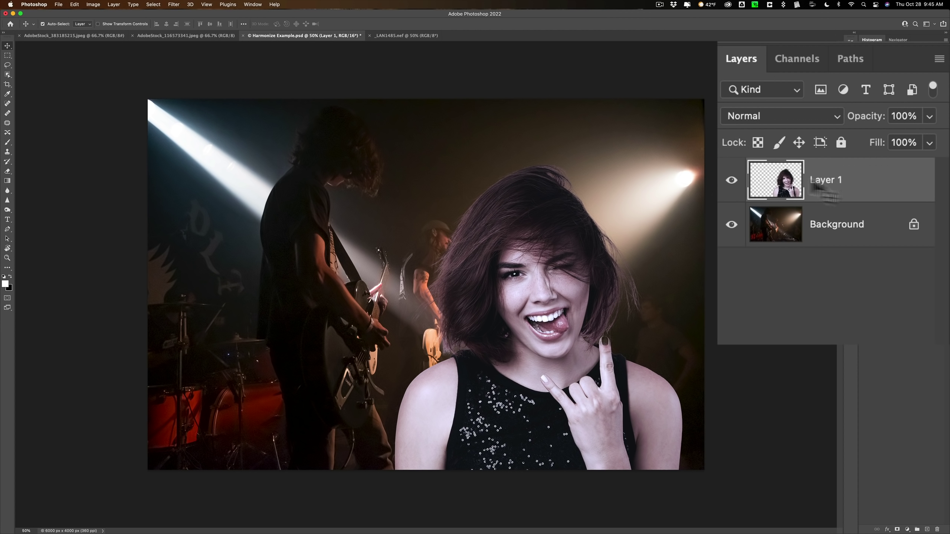
pyautogui.click(732, 180)
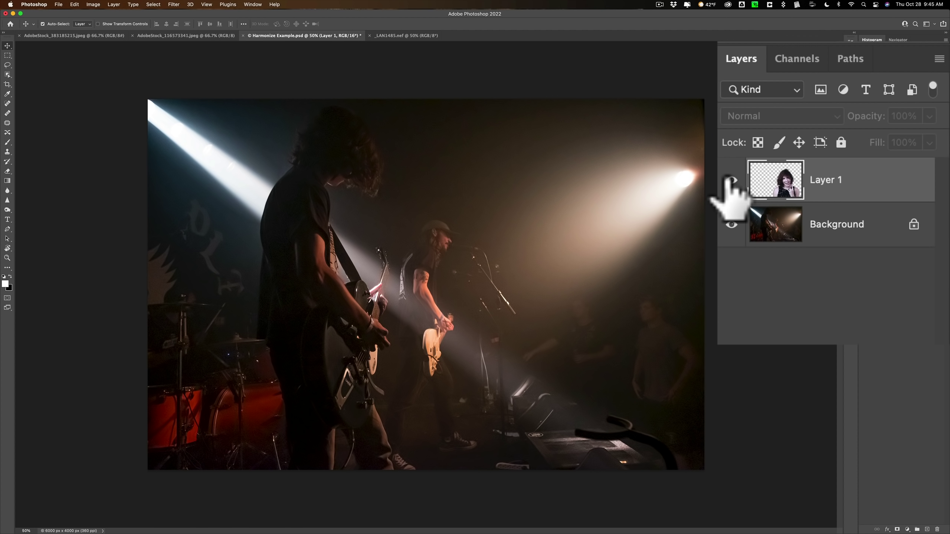
pyautogui.click(730, 181)
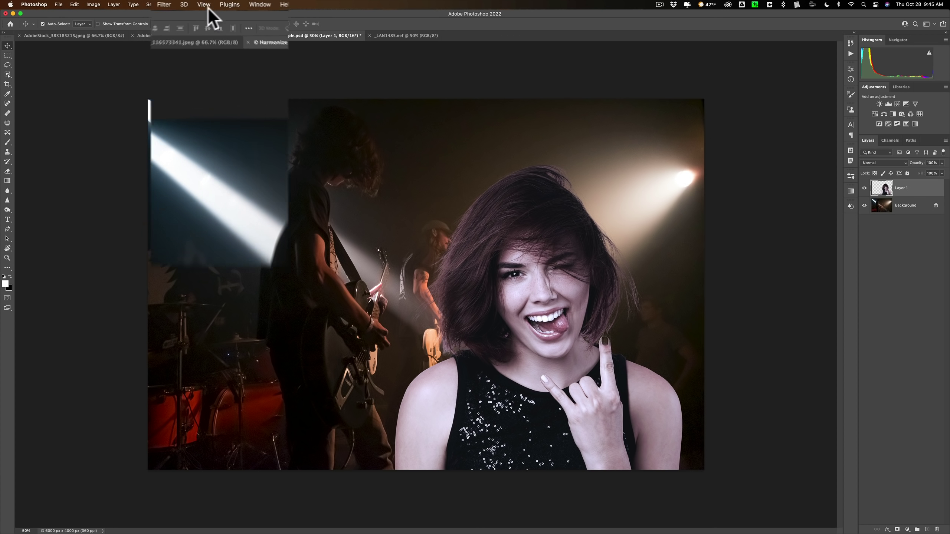
# Step: Enable the Harmonization neural filter on Layer 1 with the Background layer as the reference image
pyautogui.click(134, 8)
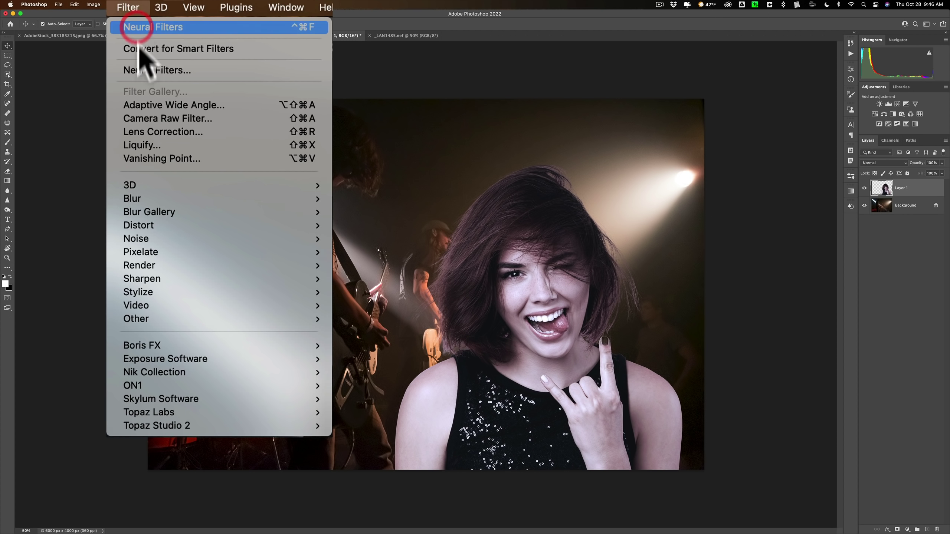
pyautogui.click(141, 71)
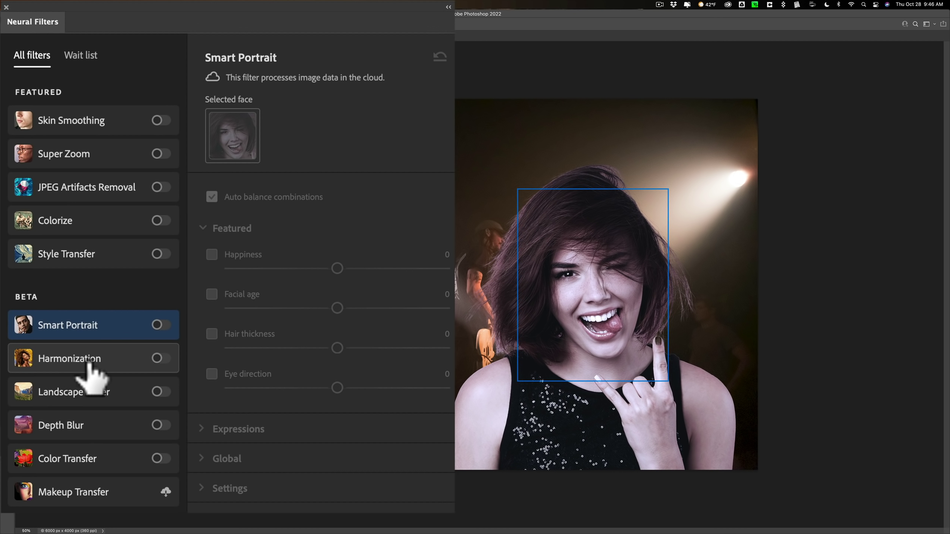
pyautogui.moveTo(88, 357)
pyautogui.click(163, 360)
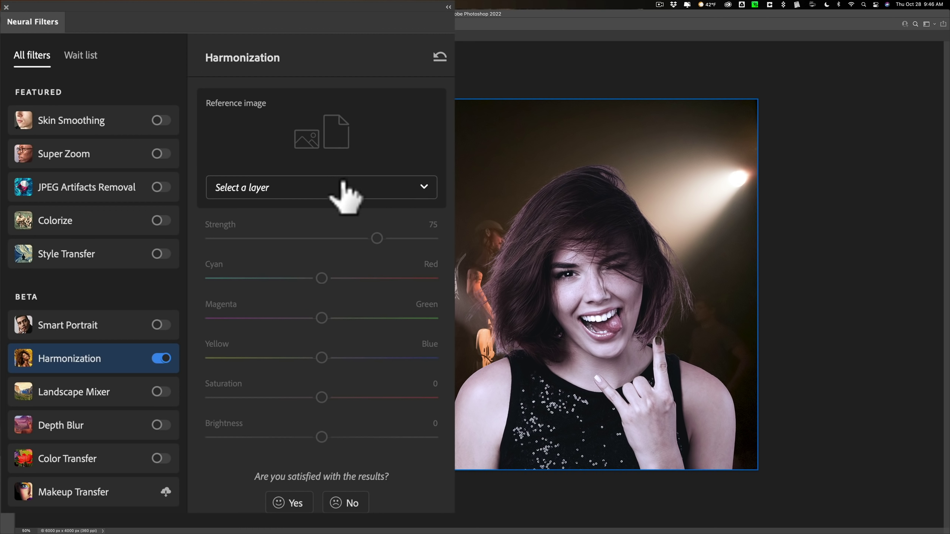
pyautogui.click(396, 195)
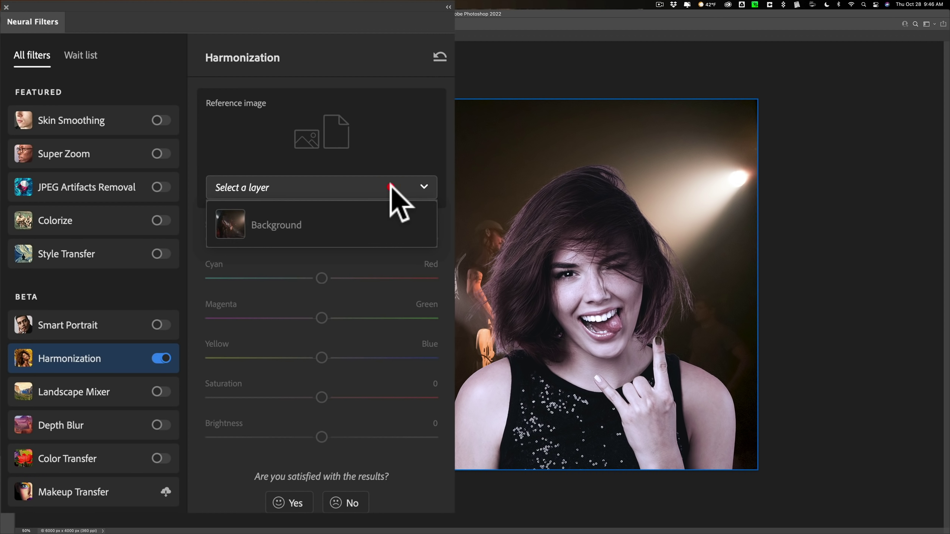
pyautogui.click(279, 226)
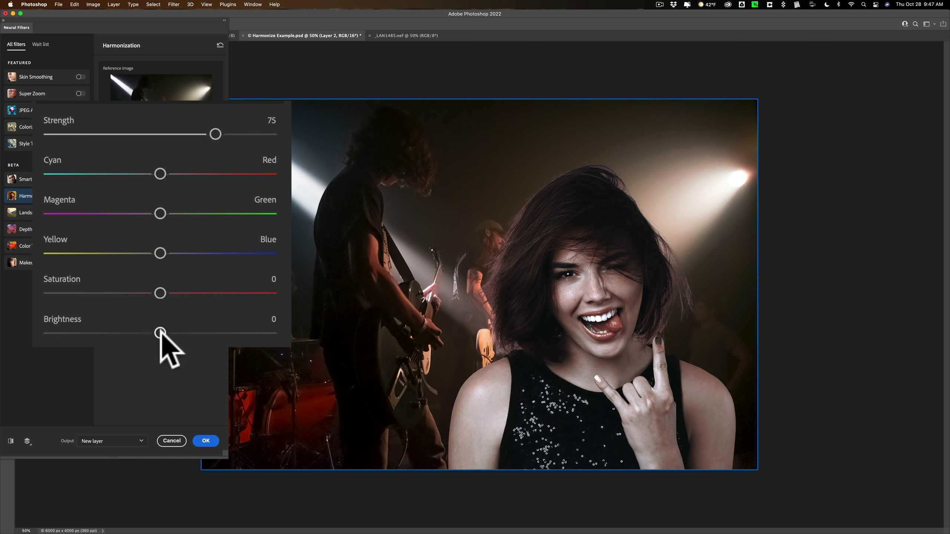
# Step: Set the Harmonization brightness to -17 and apply the filter with the output kept as New layer
pyautogui.moveTo(160, 332); pyautogui.dragTo(122, 332)
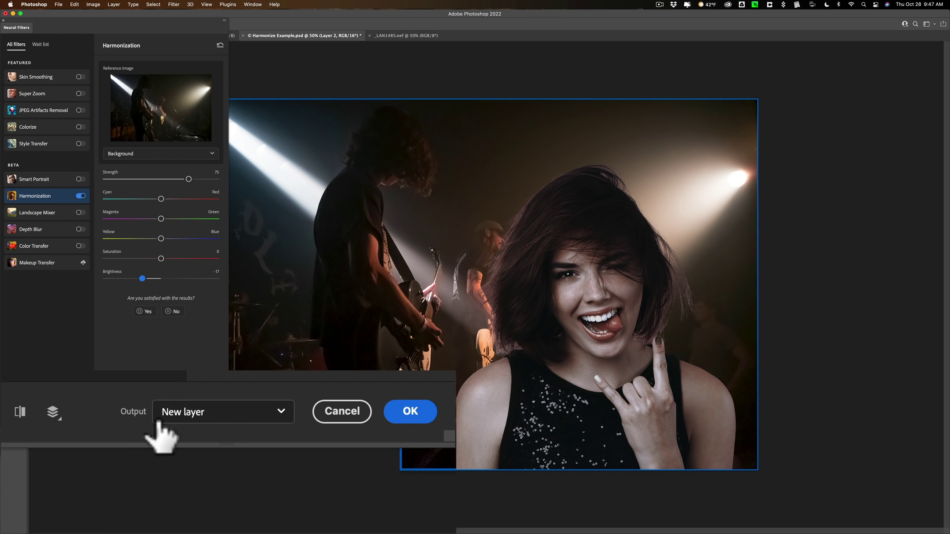
pyautogui.click(206, 415)
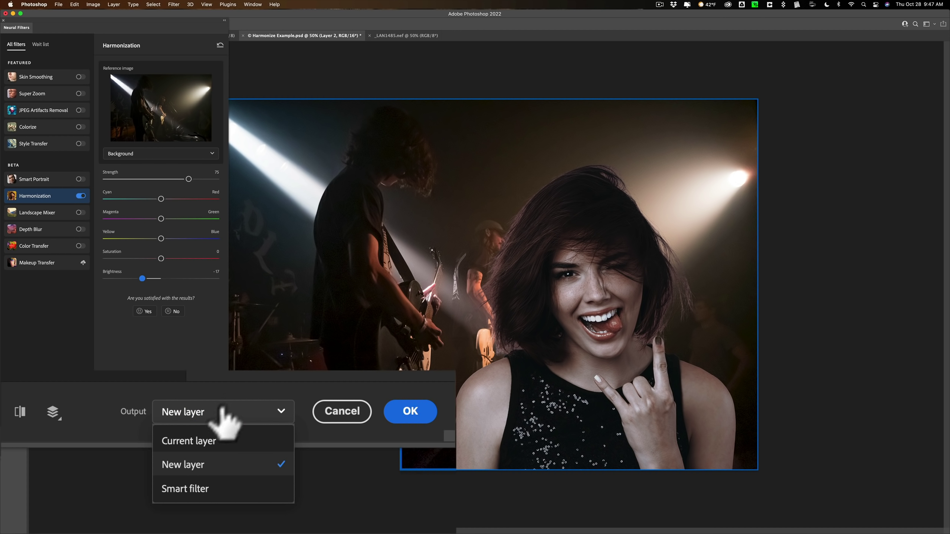
pyautogui.press('Escape')
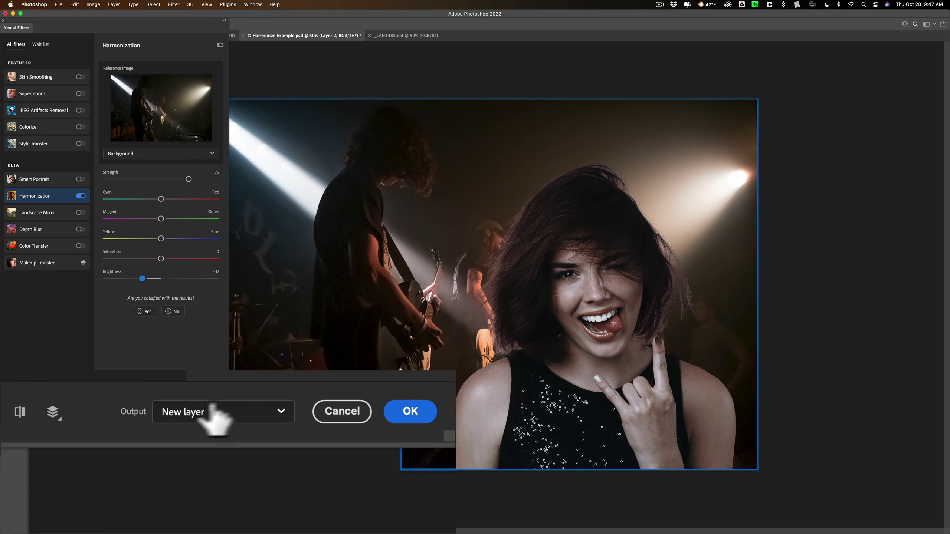
pyautogui.click(411, 412)
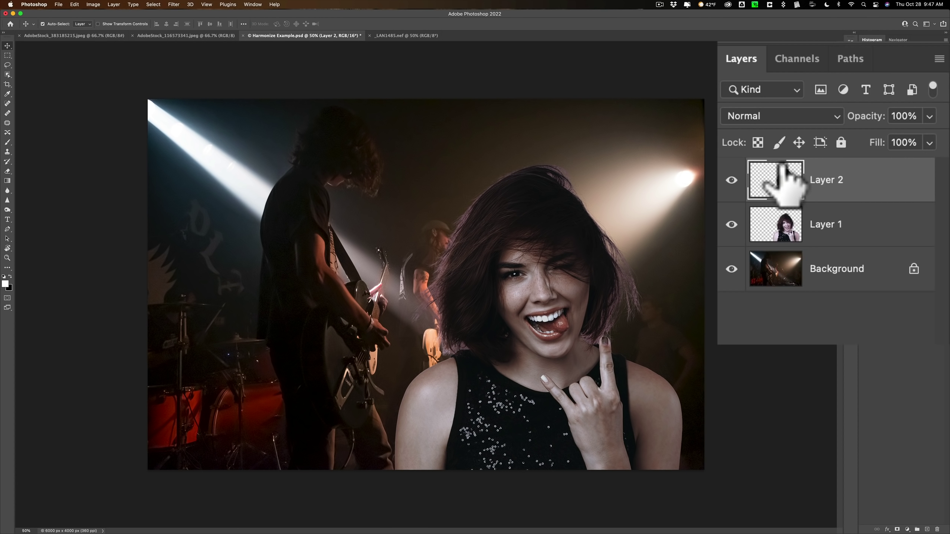
# Step: Toggle Layer 2 off and on to compare the harmonized result, and hide Layer 1 while keeping Layer 2 active
pyautogui.click(731, 180)
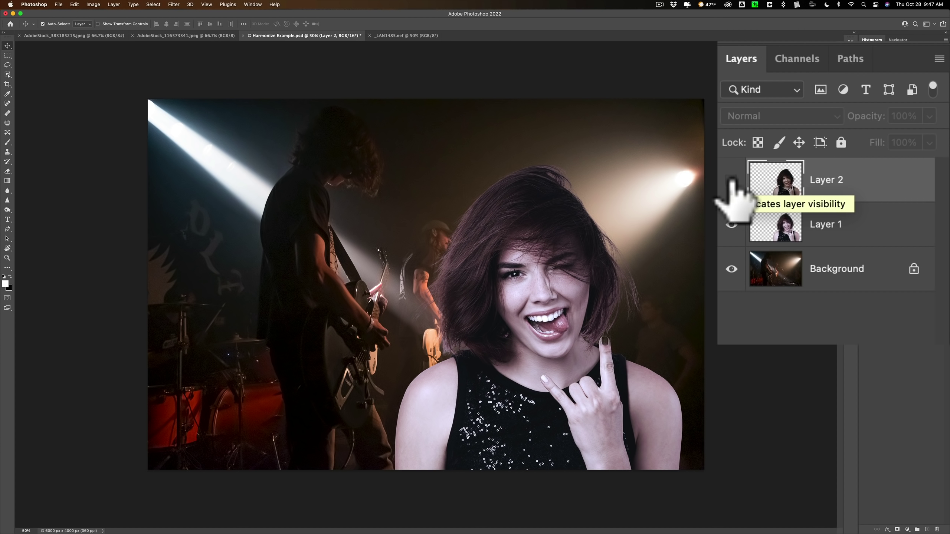
pyautogui.click(731, 180)
pyautogui.click(732, 225)
pyautogui.click(915, 185)
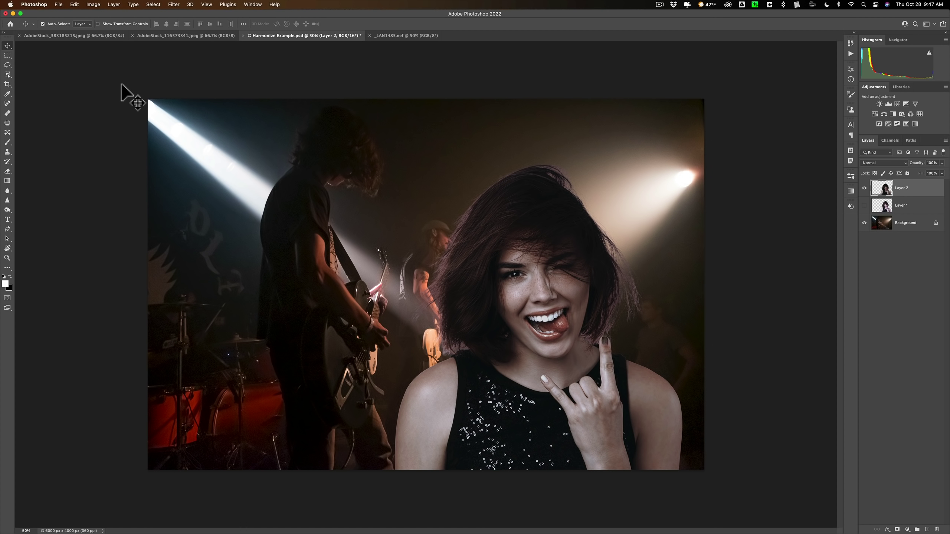
# Step: Clean up the fringe around the woman's hair on Layer 2 with Remove White Matte
pyautogui.click(113, 4)
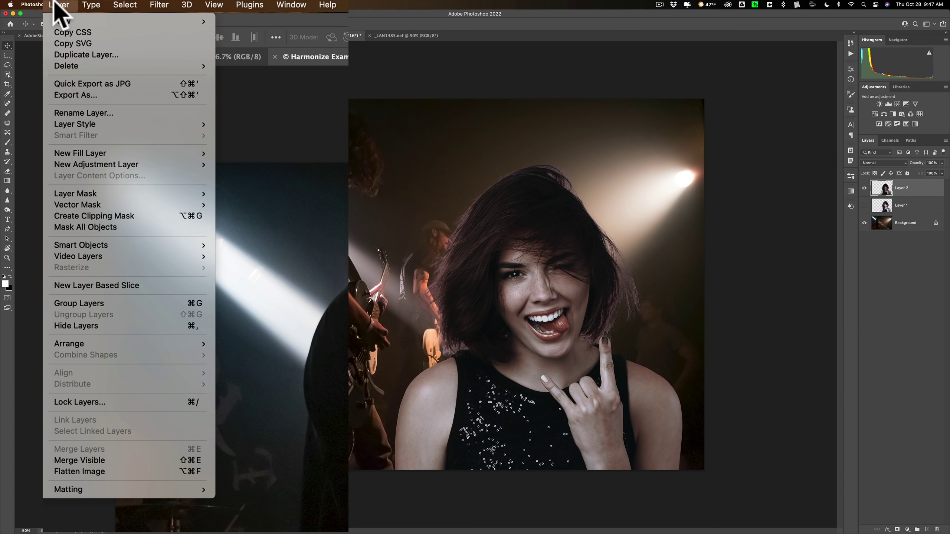
pyautogui.moveTo(126, 484)
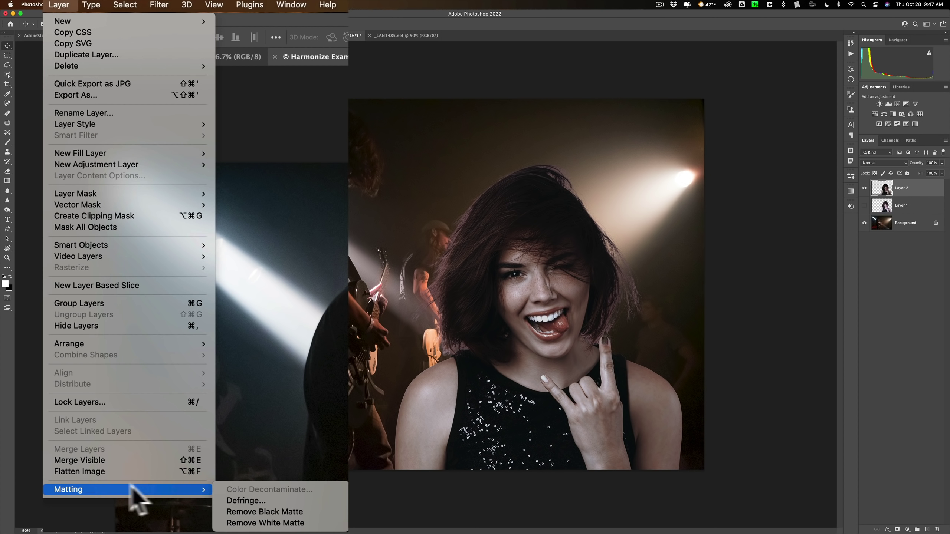
pyautogui.click(253, 523)
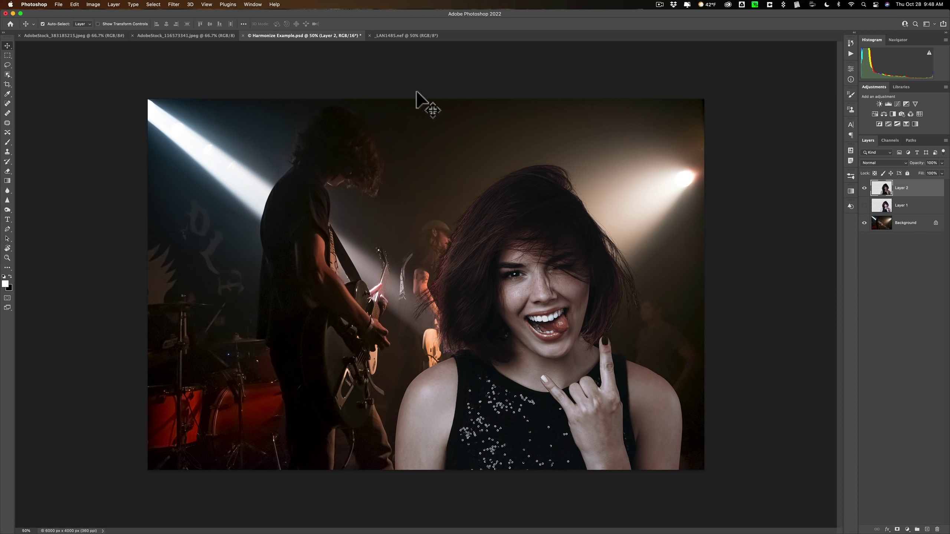
# Step: Switch to the _LAN1485.nef daisy field photo and open Neural Filters for it
pyautogui.click(389, 36)
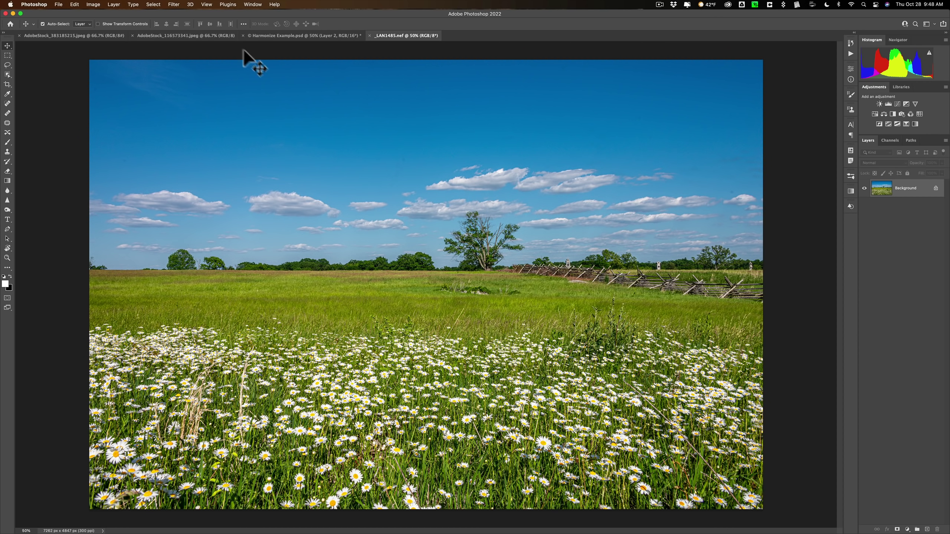
pyautogui.click(173, 5)
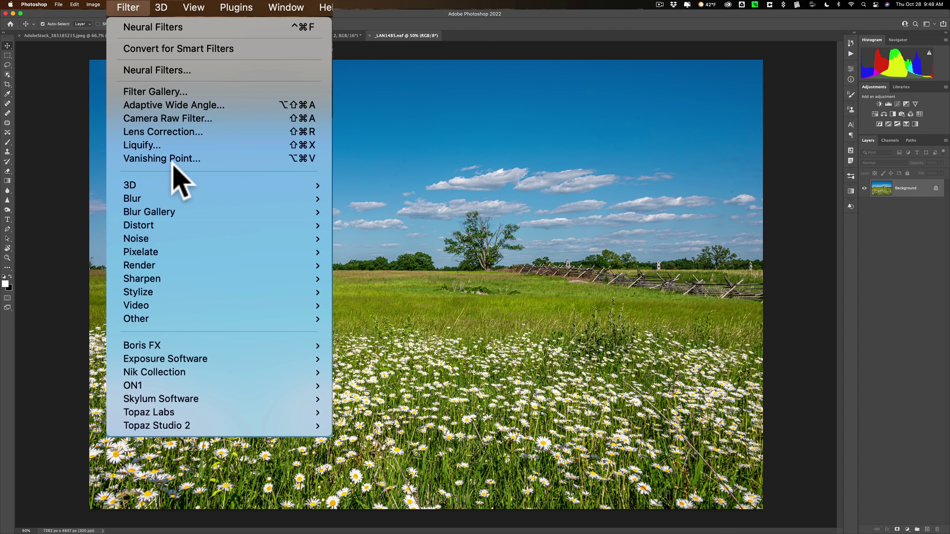
pyautogui.click(192, 34)
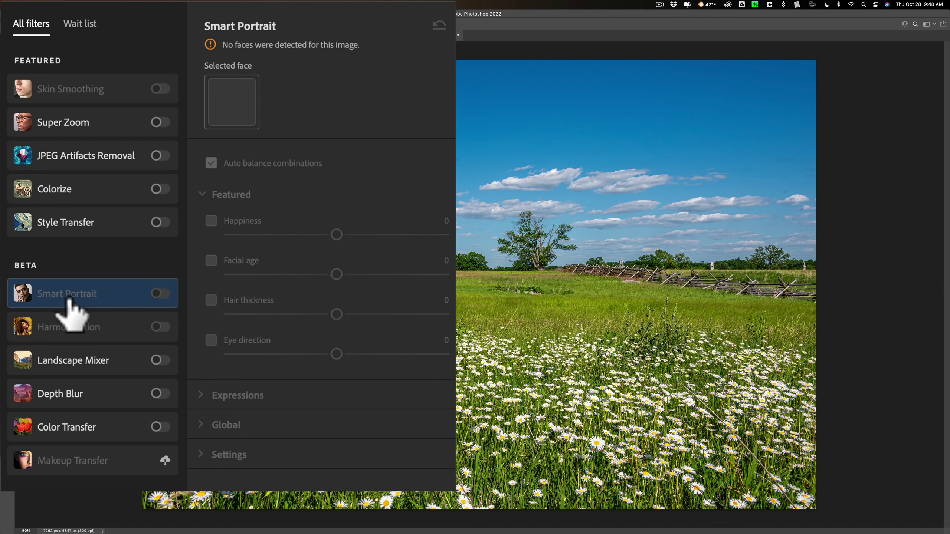
# Step: Enable the Style Transfer neural filter and try four artist style presets in turn, ending with the Scream-like painting of dark figures
pyautogui.moveTo(70, 299)
pyautogui.moveTo(77, 225)
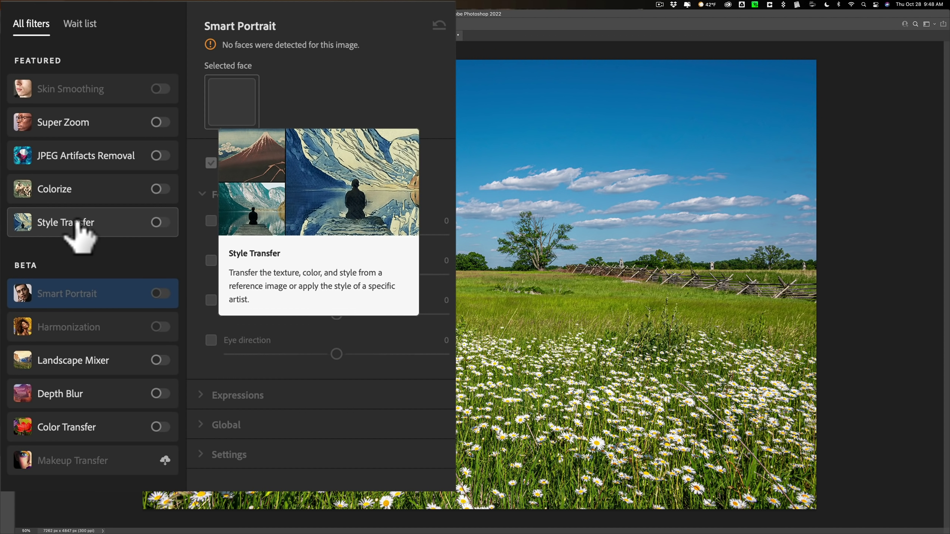
pyautogui.click(77, 224)
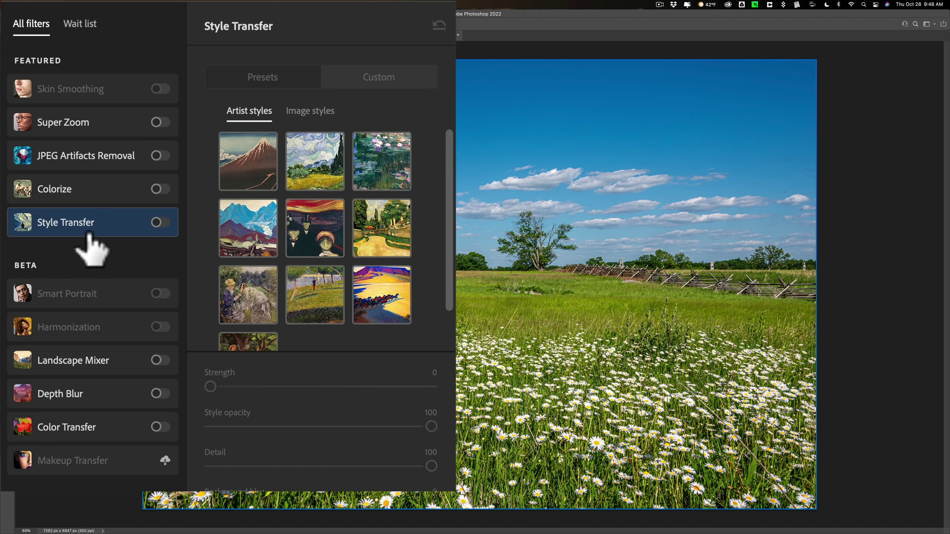
pyautogui.click(156, 223)
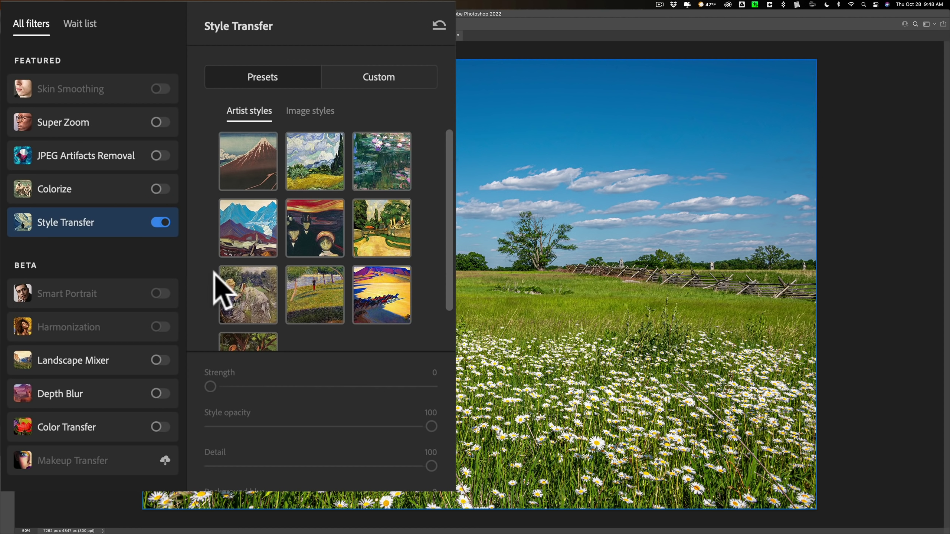
pyautogui.click(244, 299)
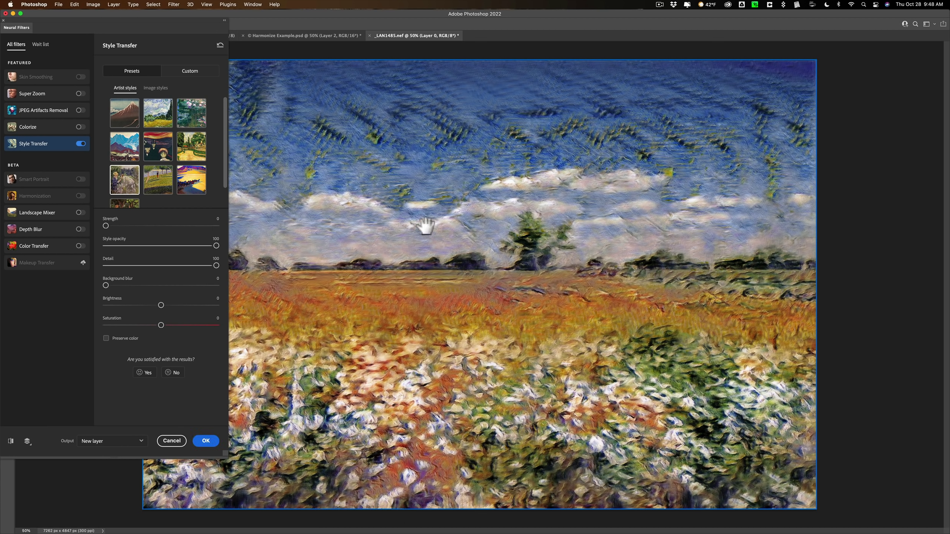
pyautogui.click(154, 186)
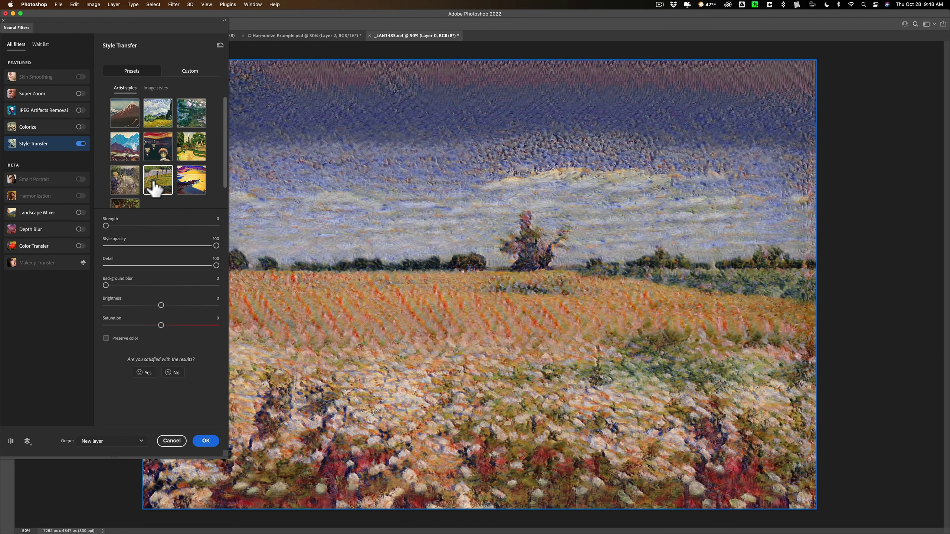
pyautogui.click(191, 185)
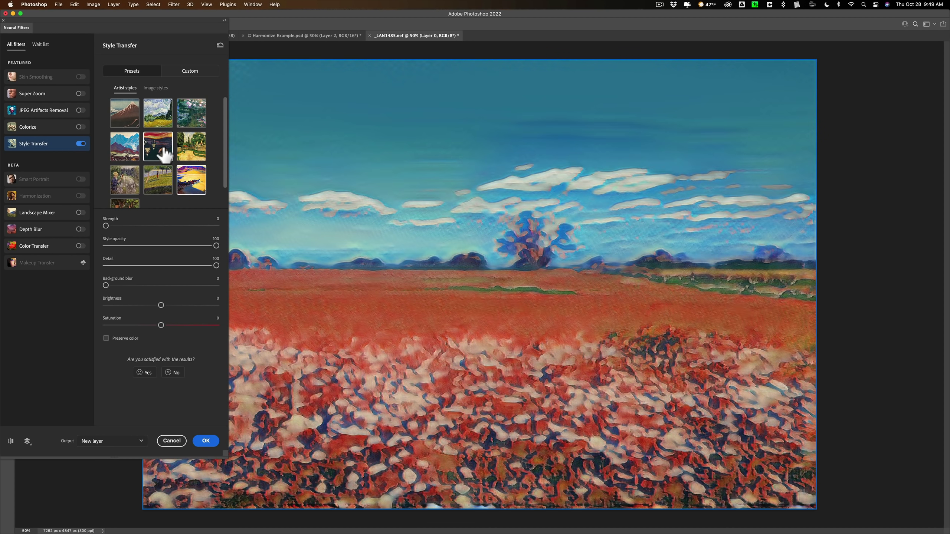
pyautogui.click(164, 151)
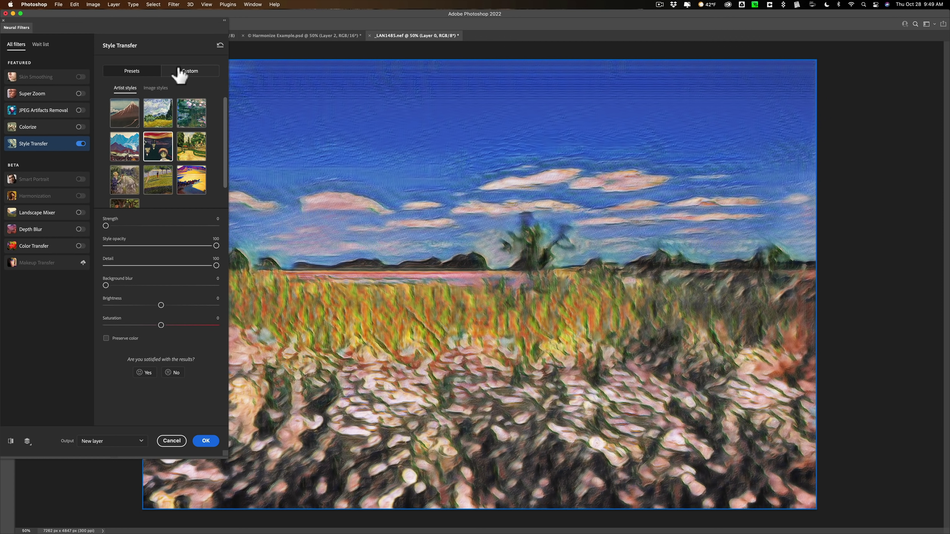
# Step: Try two Style Transfer image styles: the colorful painted face and the pale green village landscape
pyautogui.click(151, 88)
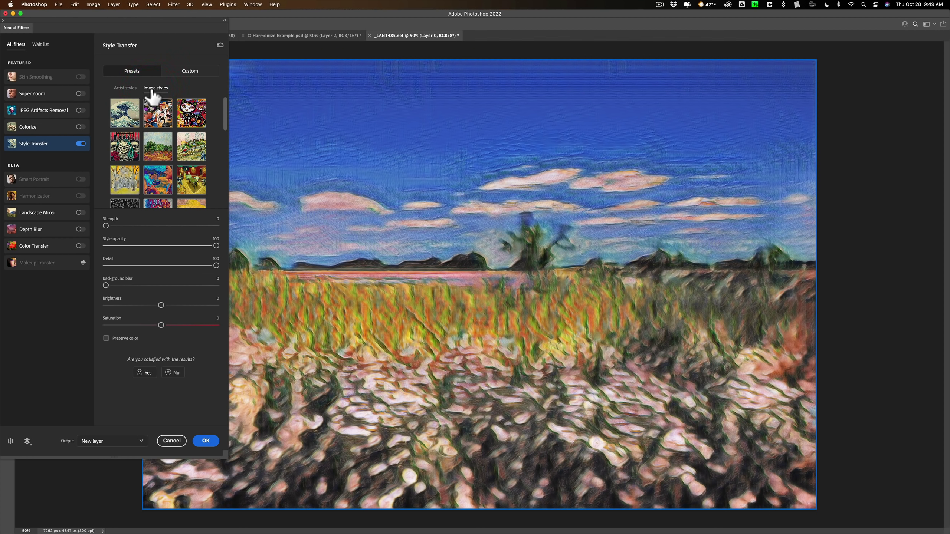
pyautogui.click(192, 113)
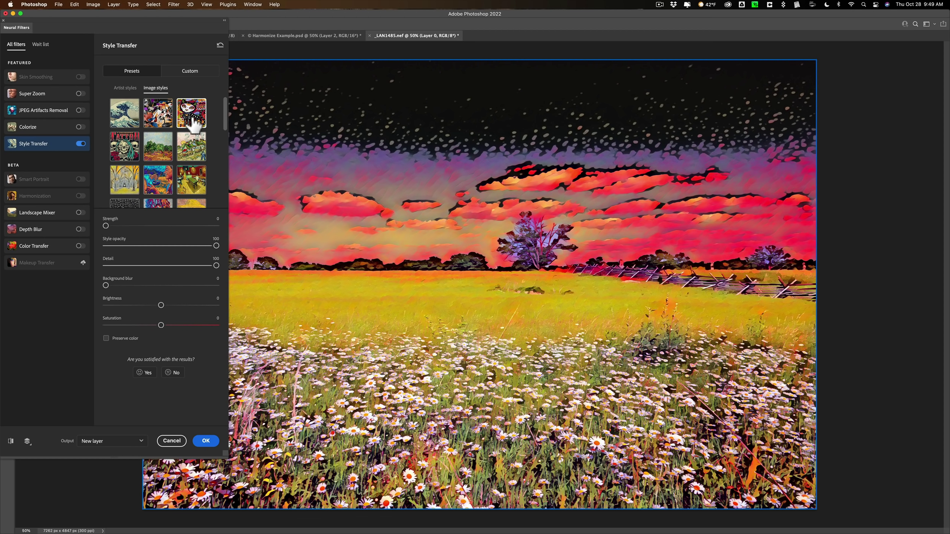
pyautogui.click(193, 153)
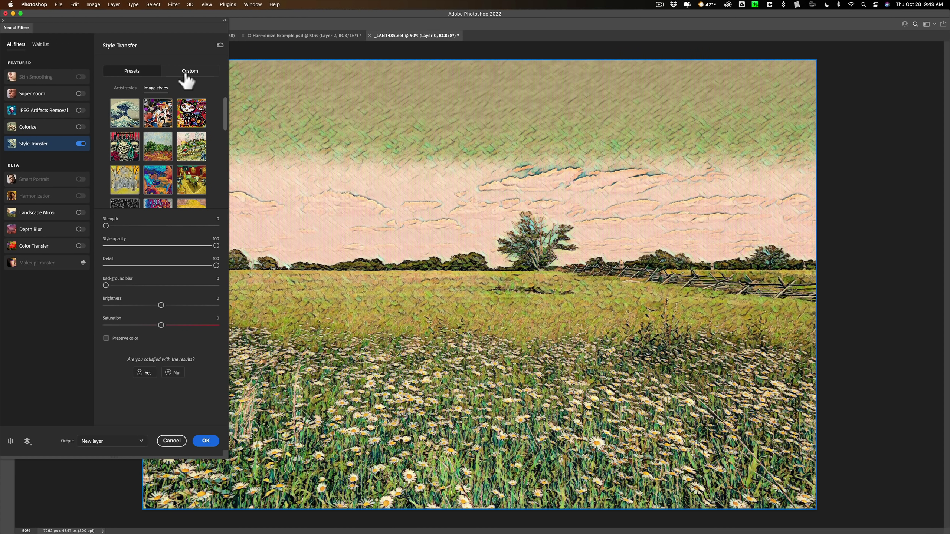
# Step: Check the custom reference image choices for Style Transfer, including files on the computer, and cancel without choosing one
pyautogui.click(186, 72)
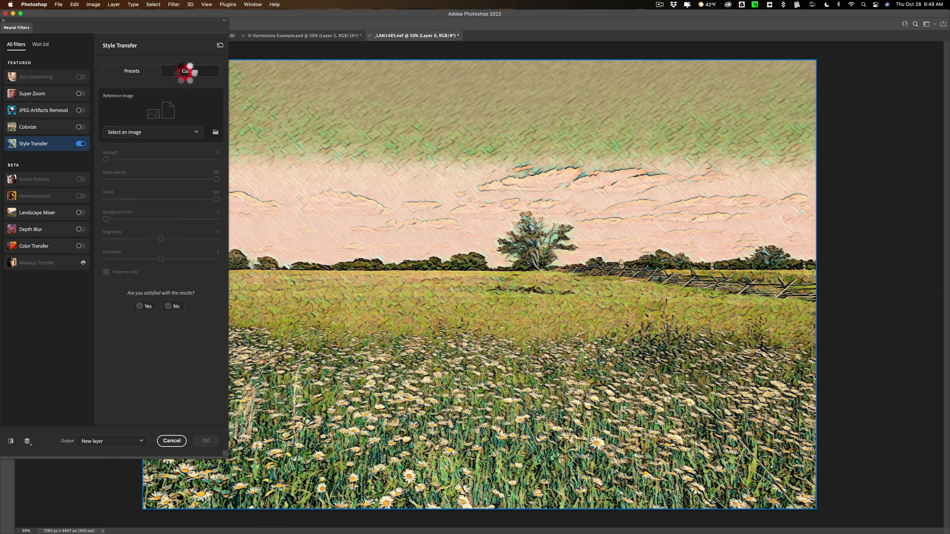
pyautogui.click(172, 132)
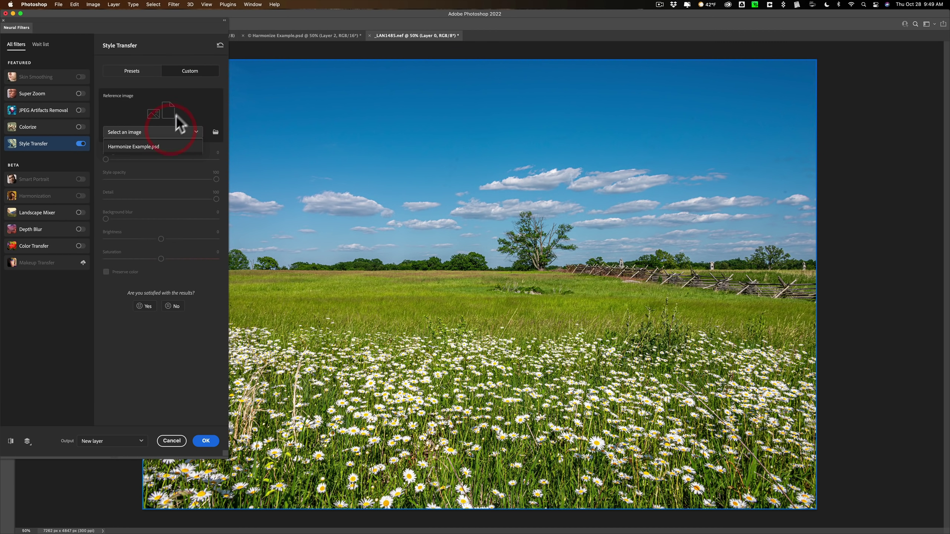
pyautogui.click(182, 107)
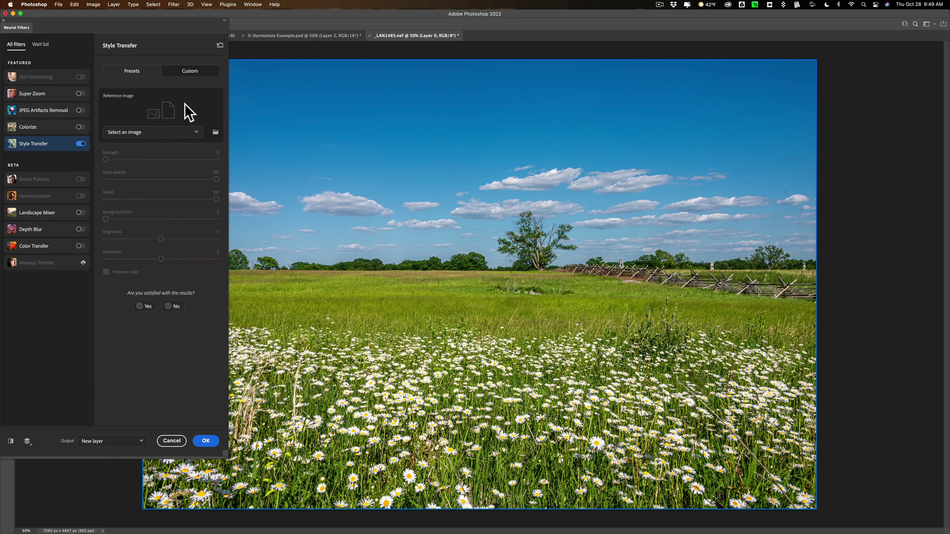
pyautogui.click(215, 132)
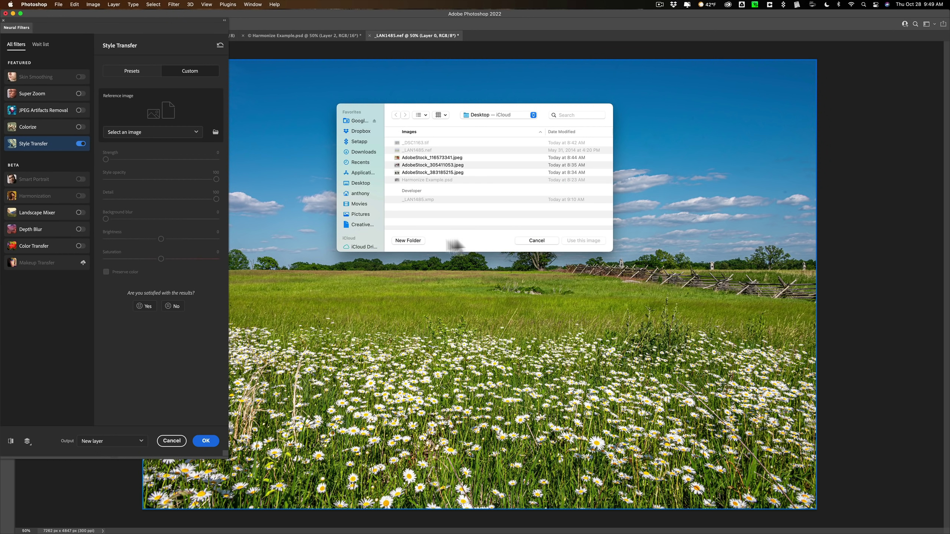
pyautogui.click(527, 240)
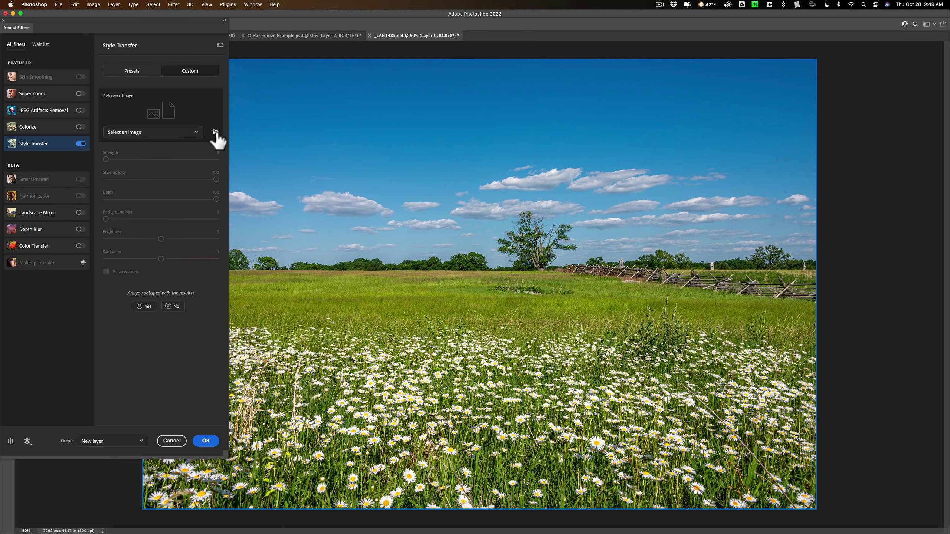
# Step: Return to the Style Transfer presets with the green meadow artist style and set Style opacity to 47
pyautogui.click(148, 71)
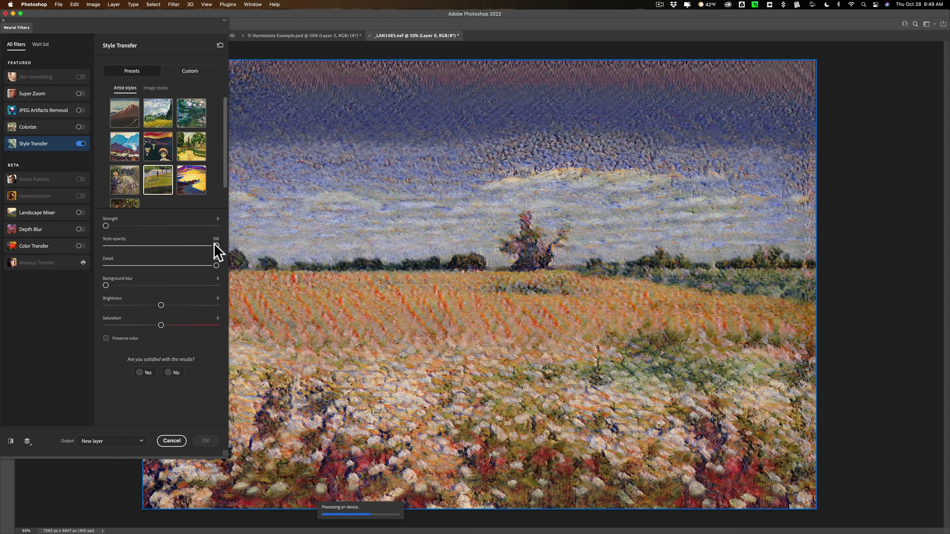
pyautogui.click(181, 246)
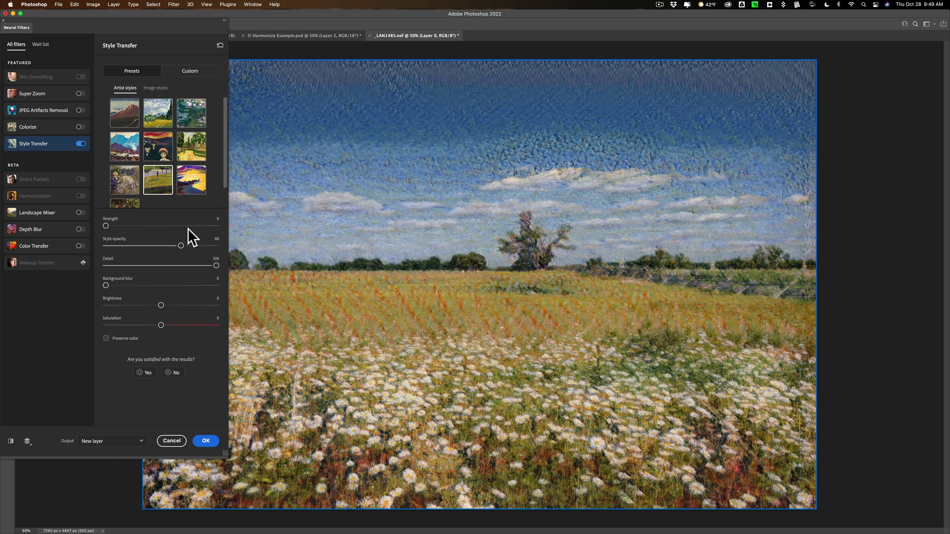
pyautogui.click(159, 246)
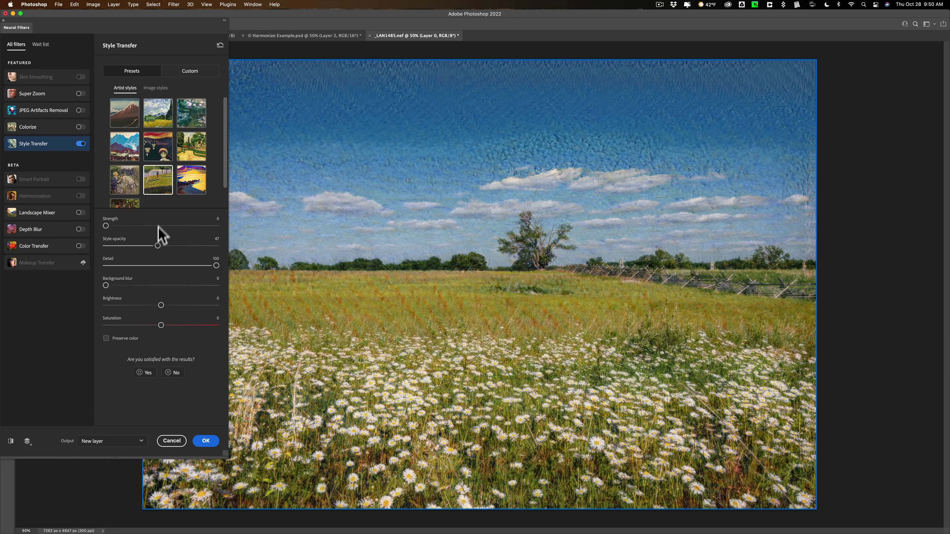
# Step: Turn off Style Transfer and apply the Landscape Mixer preset with the sun over green hills
pyautogui.click(80, 144)
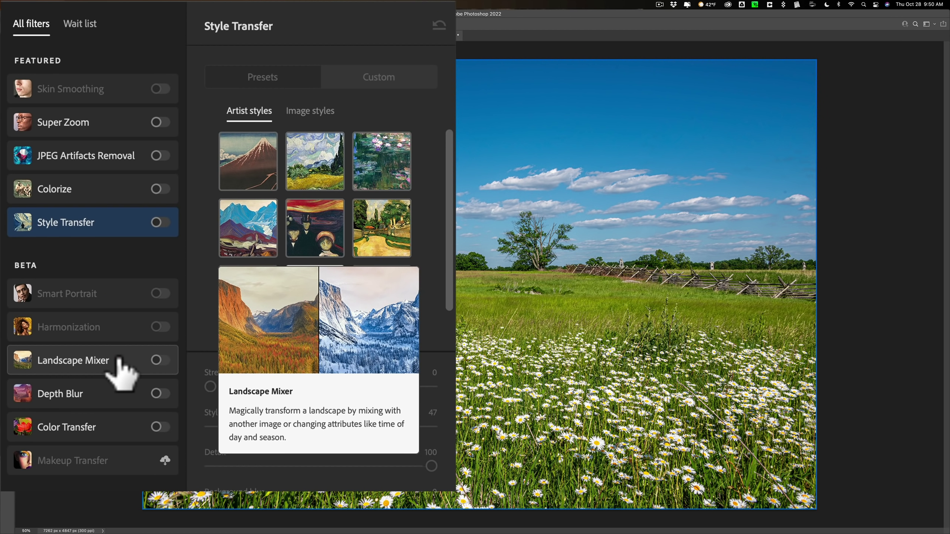
pyautogui.click(117, 358)
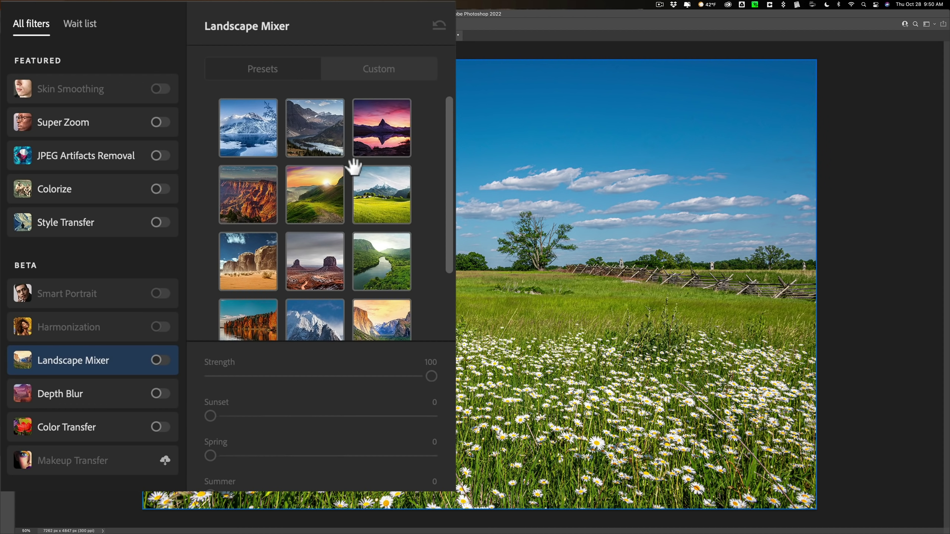
pyautogui.click(320, 195)
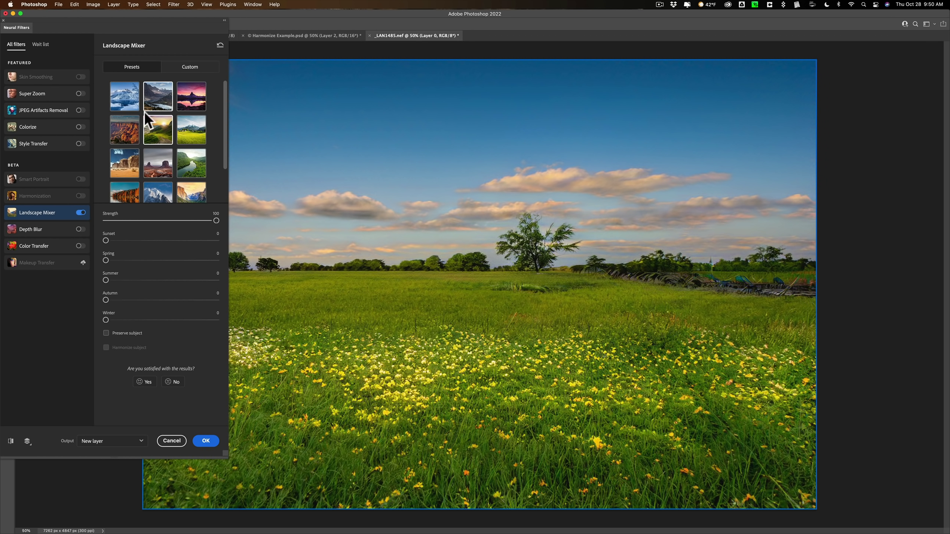
# Step: Apply the desert buttes preset in Landscape Mixer with Strength 35 and Sunset 29
pyautogui.click(153, 167)
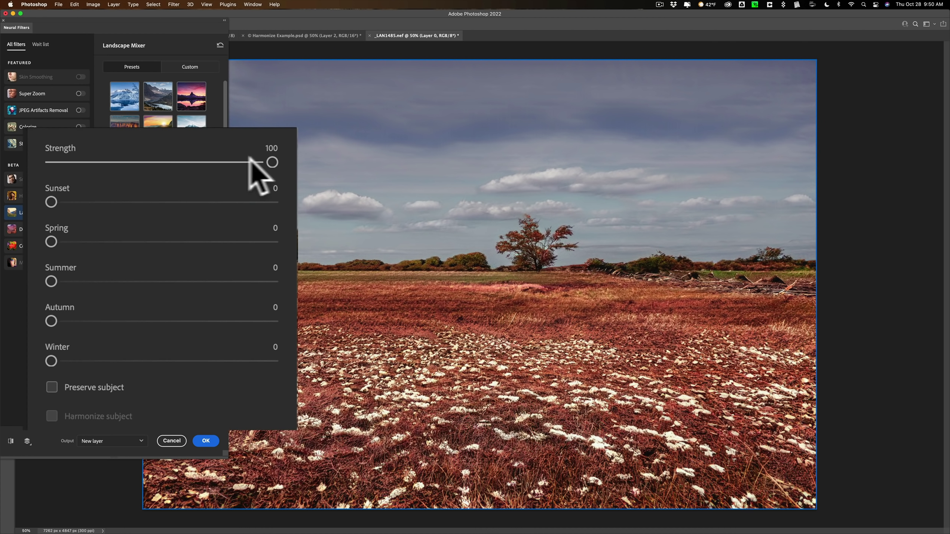
pyautogui.moveTo(272, 162); pyautogui.dragTo(127, 163)
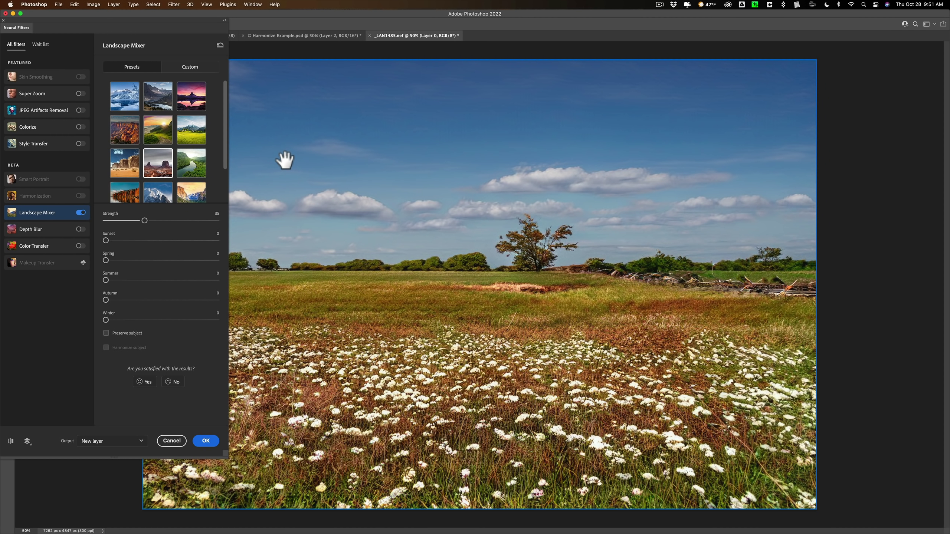
pyautogui.click(137, 241)
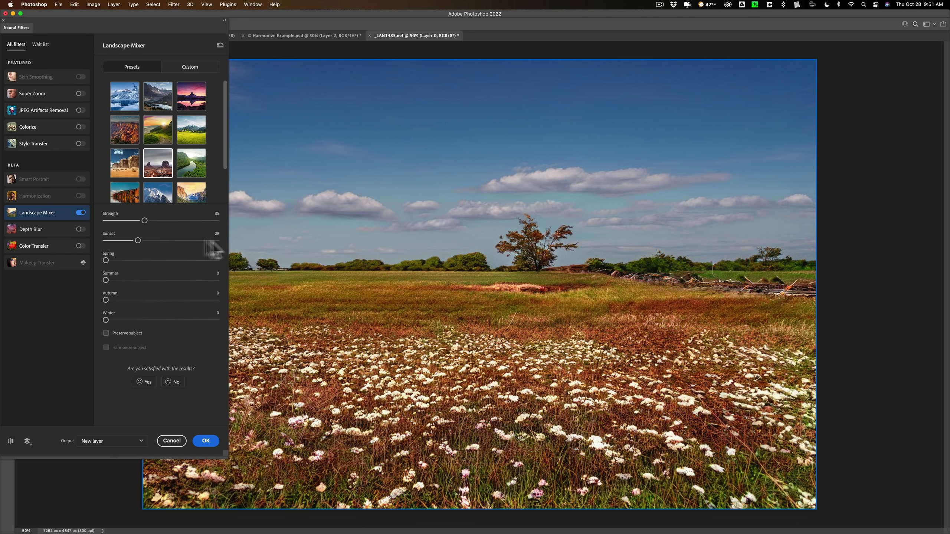
# Step: Check the custom landscape style image choices, cancel the file selection, and turn off Landscape Mixer
pyautogui.scroll(-2, 149, 178)
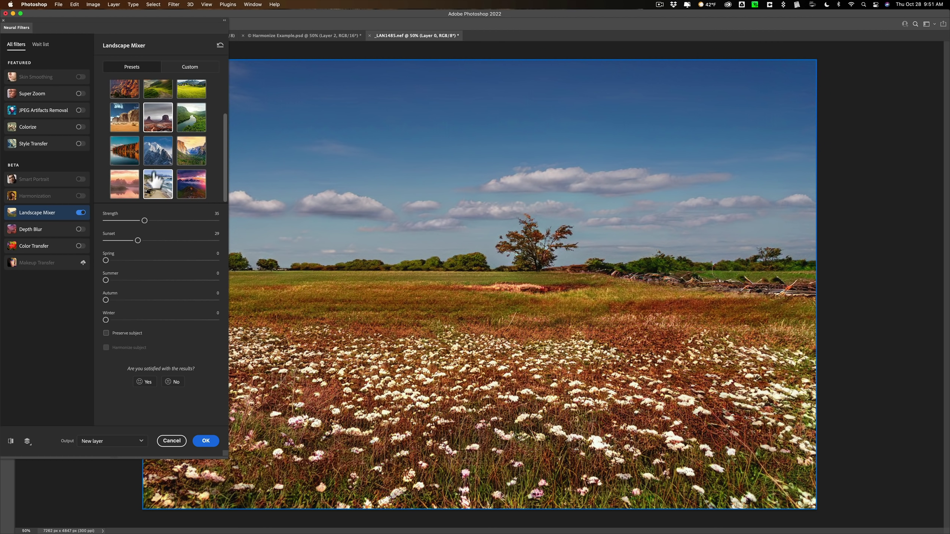
pyautogui.click(190, 68)
pyautogui.click(192, 116)
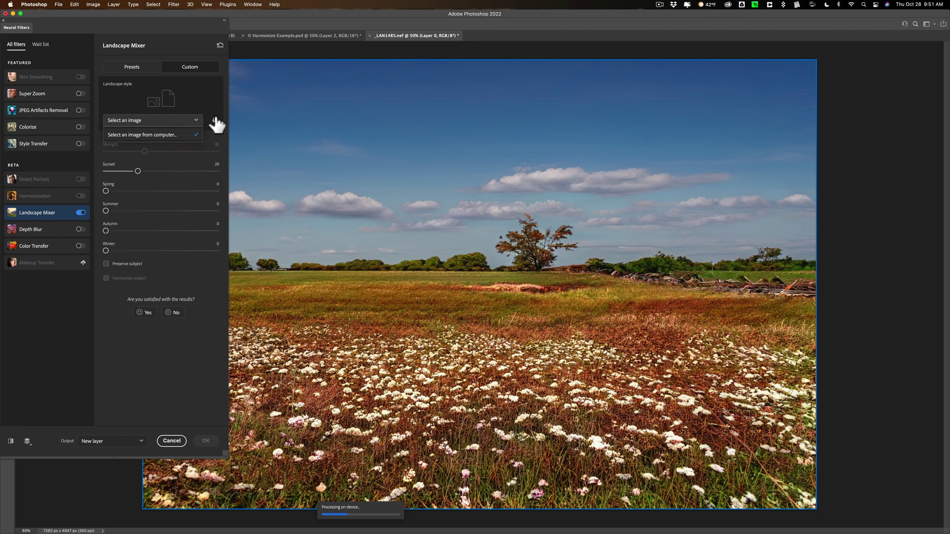
pyautogui.click(216, 120)
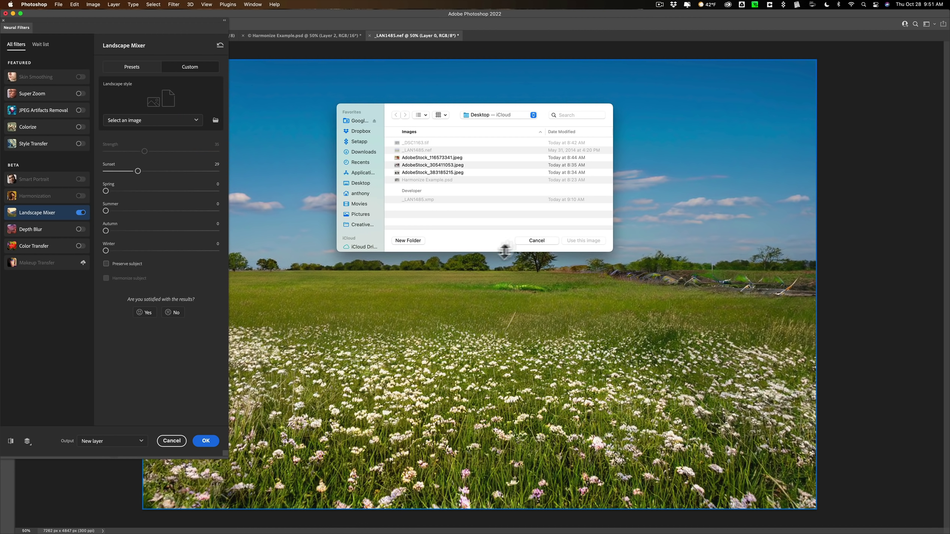
pyautogui.click(536, 241)
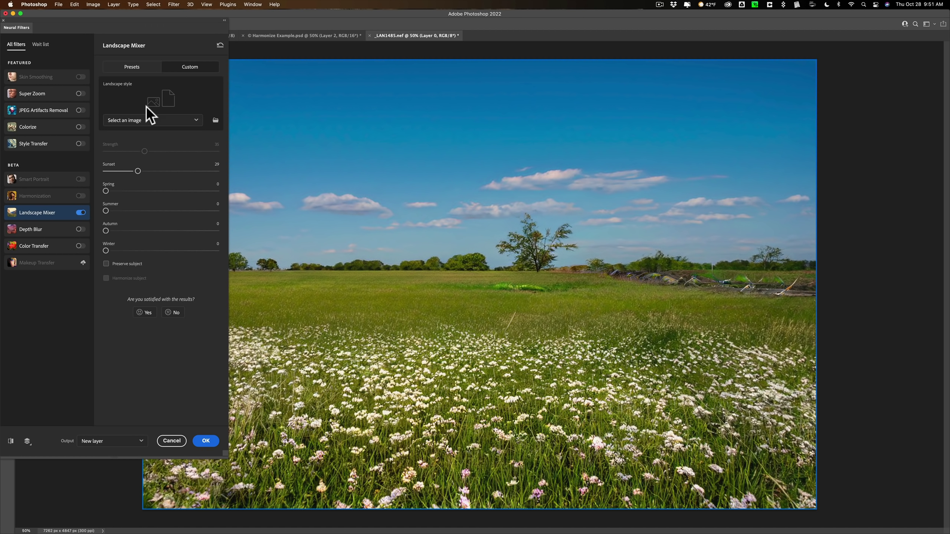
pyautogui.click(80, 213)
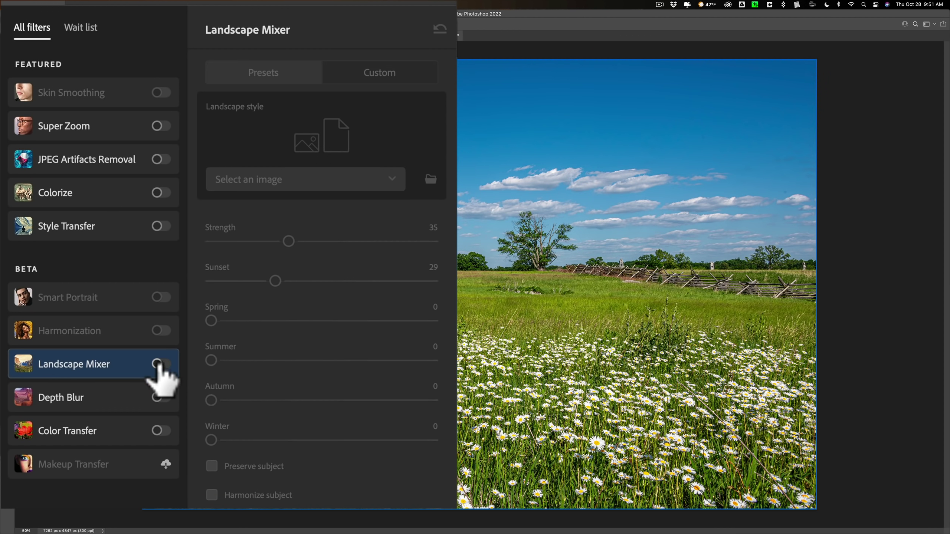
# Step: Turn on the Color Transfer neural filter and apply the orange skateboarder silhouette preset to the daisy field
pyautogui.click(106, 434)
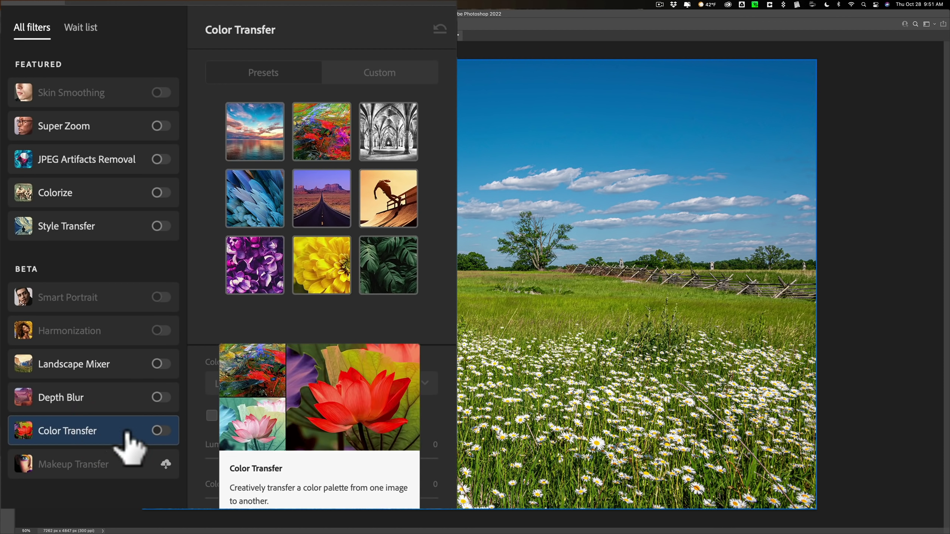
pyautogui.click(157, 431)
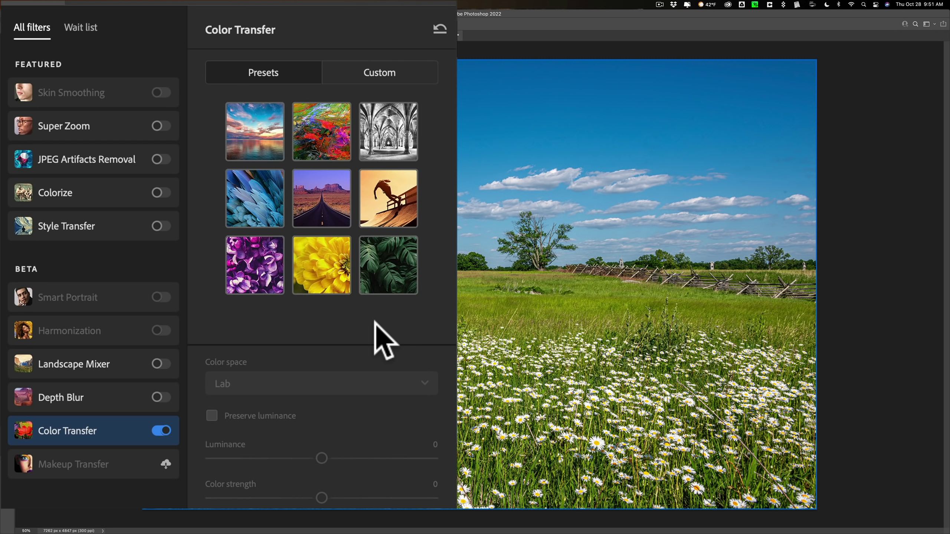
pyautogui.click(403, 217)
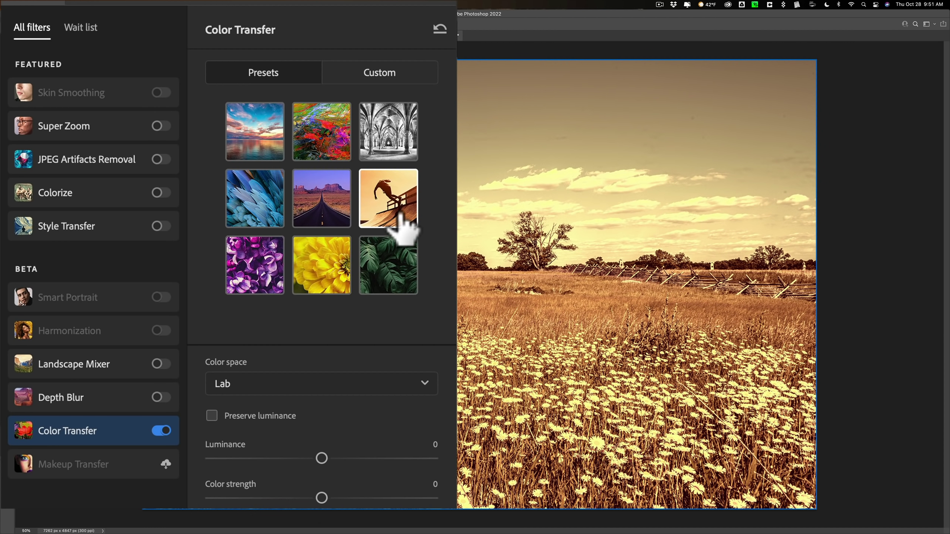
# Step: Try the monochrome arches and desert road presets, and apply the blue feathers preset with Preserve luminance enabled
pyautogui.click(399, 144)
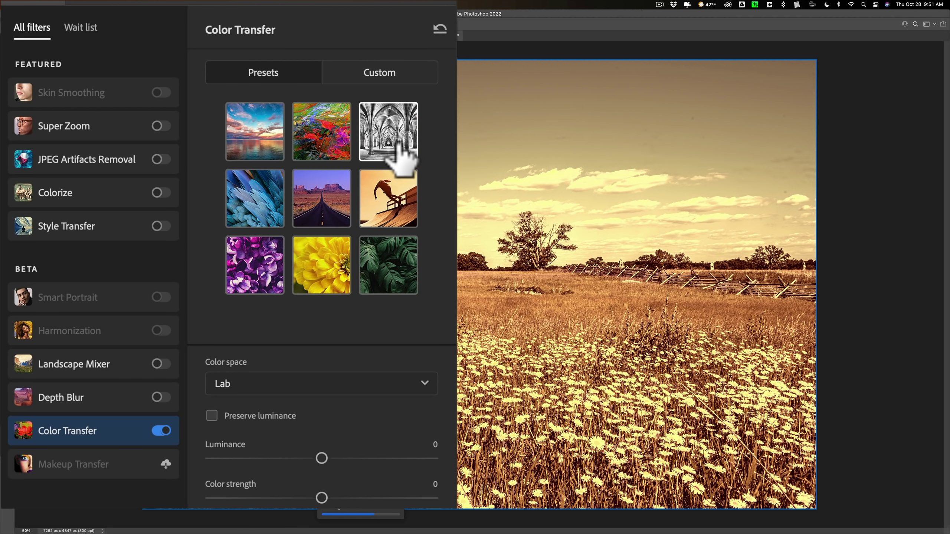
pyautogui.click(321, 179)
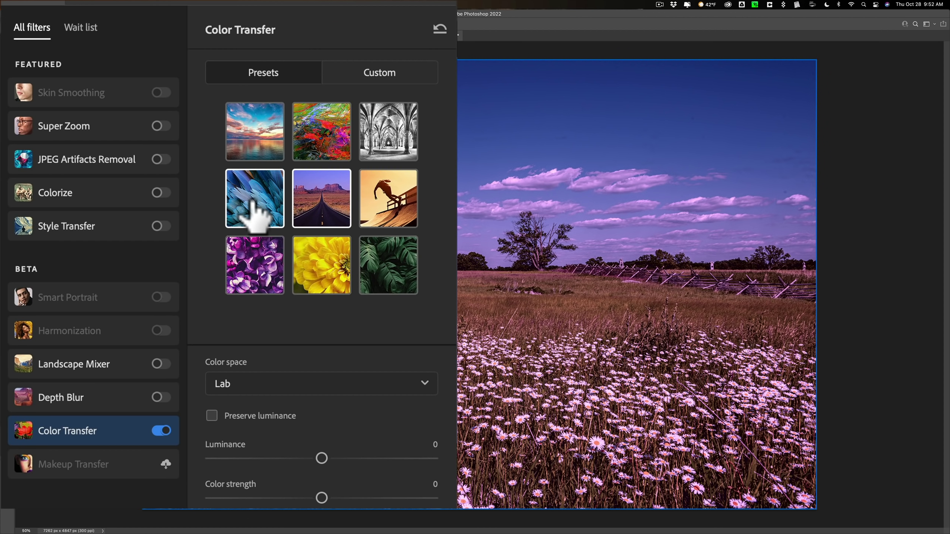
pyautogui.click(254, 204)
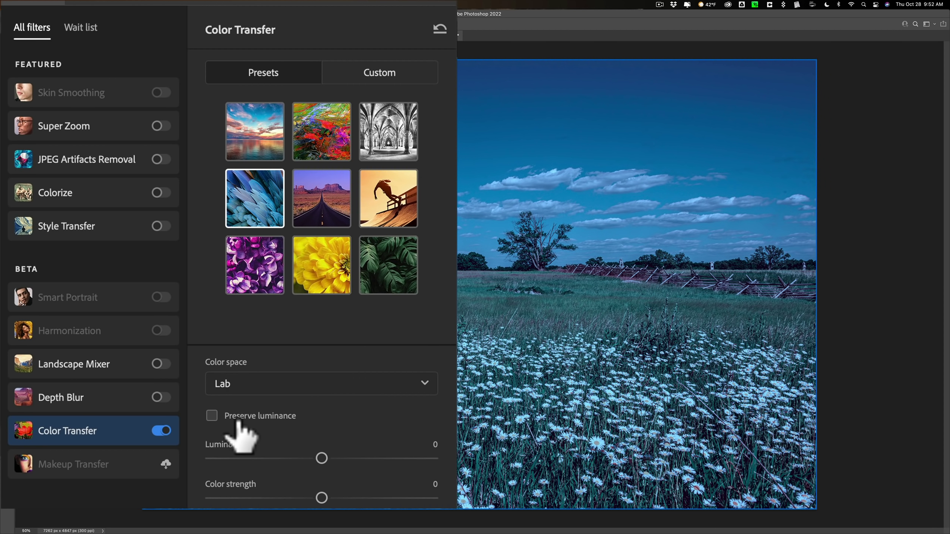
pyautogui.click(217, 418)
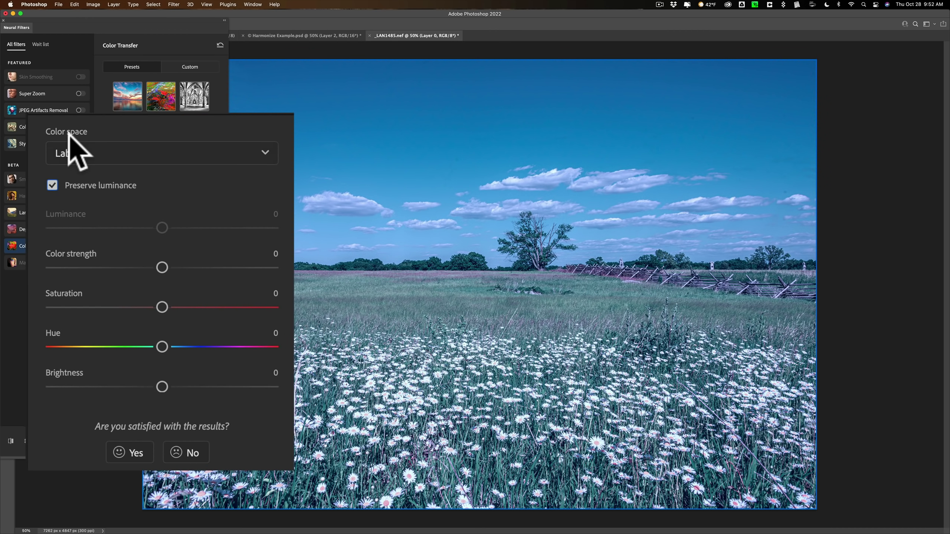
# Step: Switch the Color Transfer color space to RGB and set Saturation to -9 and Brightness to +31
pyautogui.click(162, 153)
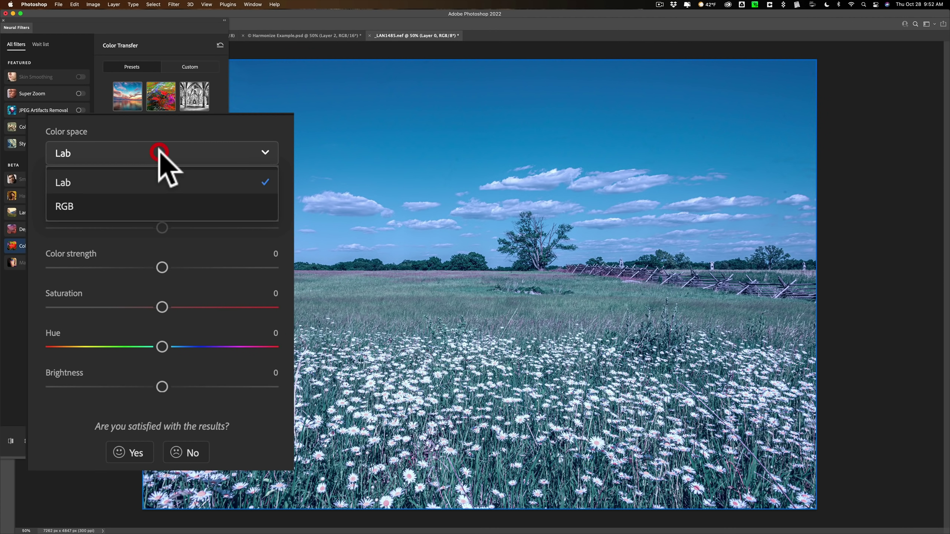
pyautogui.click(144, 208)
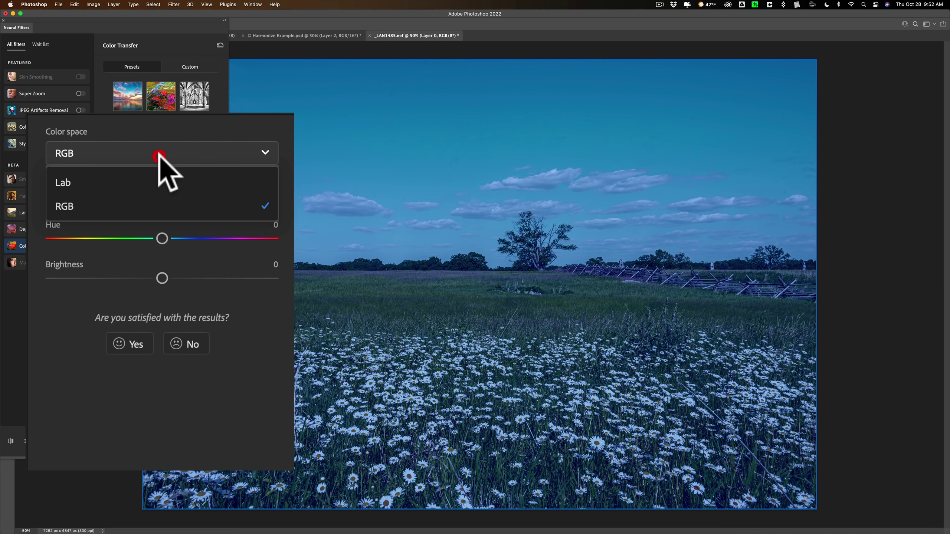
pyautogui.click(159, 156)
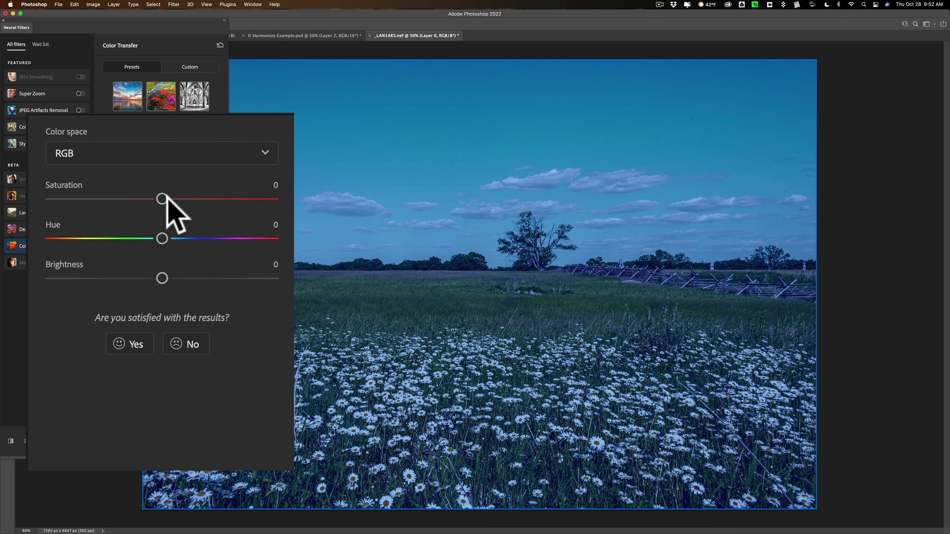
pyautogui.moveTo(162, 199); pyautogui.dragTo(142, 200)
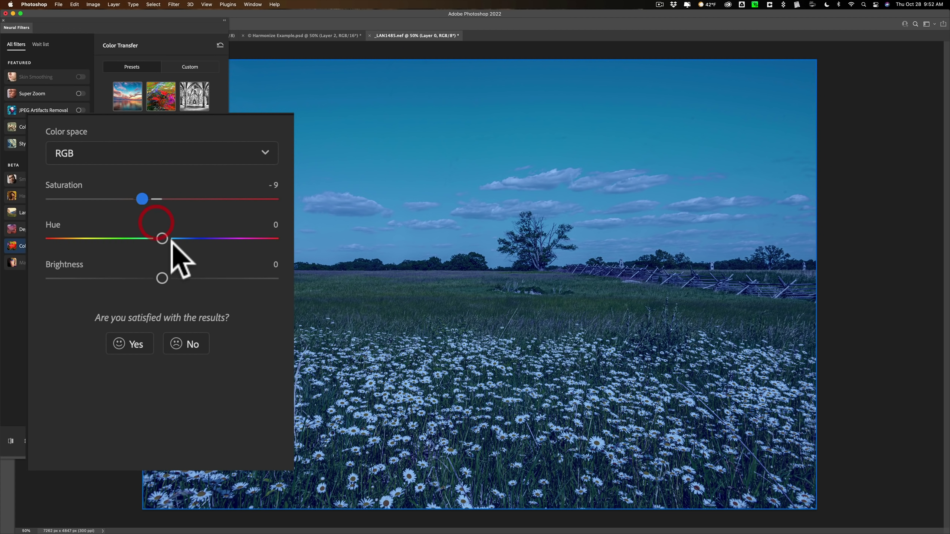
pyautogui.moveTo(162, 278); pyautogui.dragTo(230, 279)
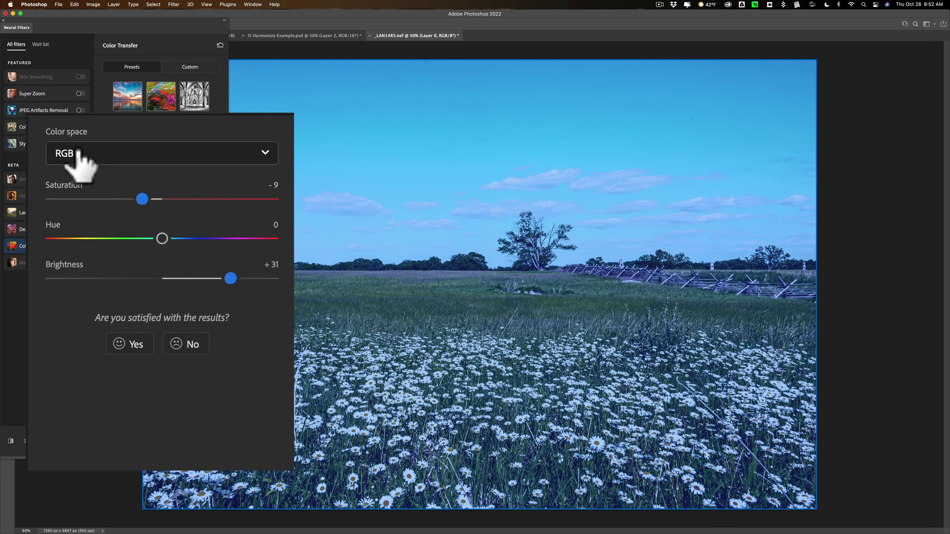
# Step: Return the Color Transfer color space to Lab and reduce Brightness to +4
pyautogui.click(83, 160)
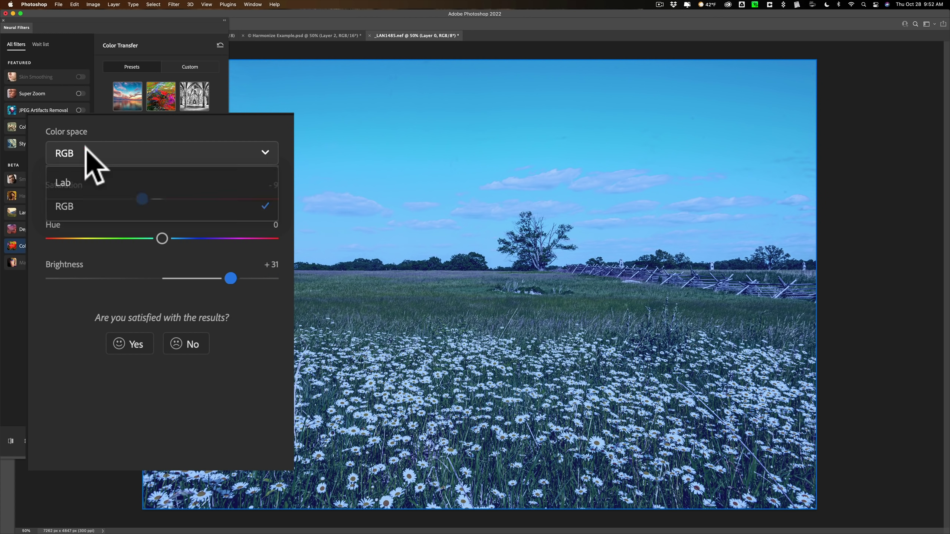
pyautogui.click(85, 183)
pyautogui.click(63, 186)
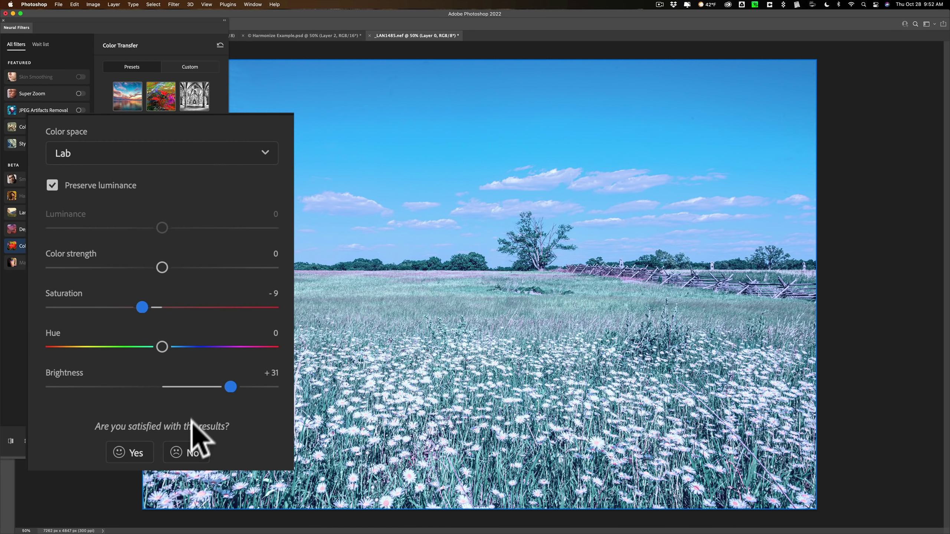
pyautogui.moveTo(195, 339); pyautogui.dragTo(166, 340)
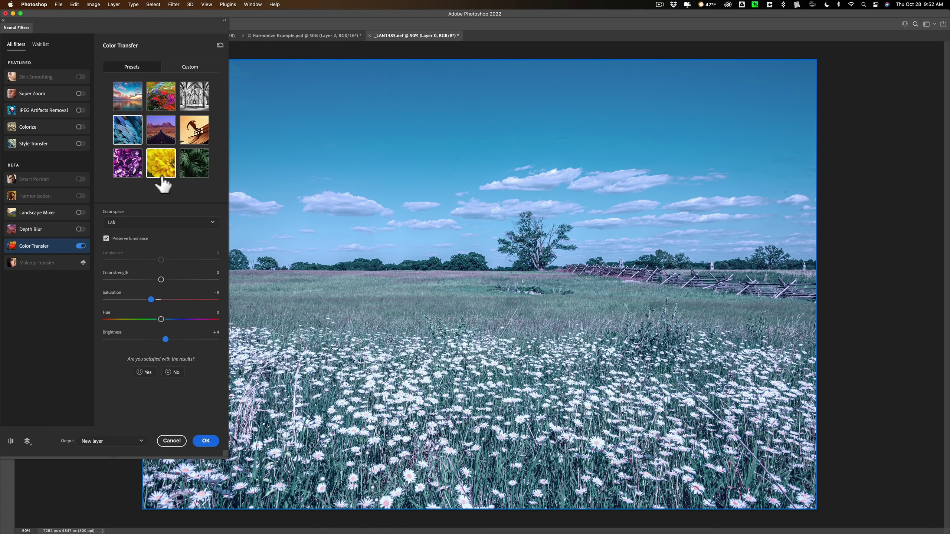
# Step: Apply the dark green leaves color preset and cancel out of the Neural Filters
pyautogui.click(193, 168)
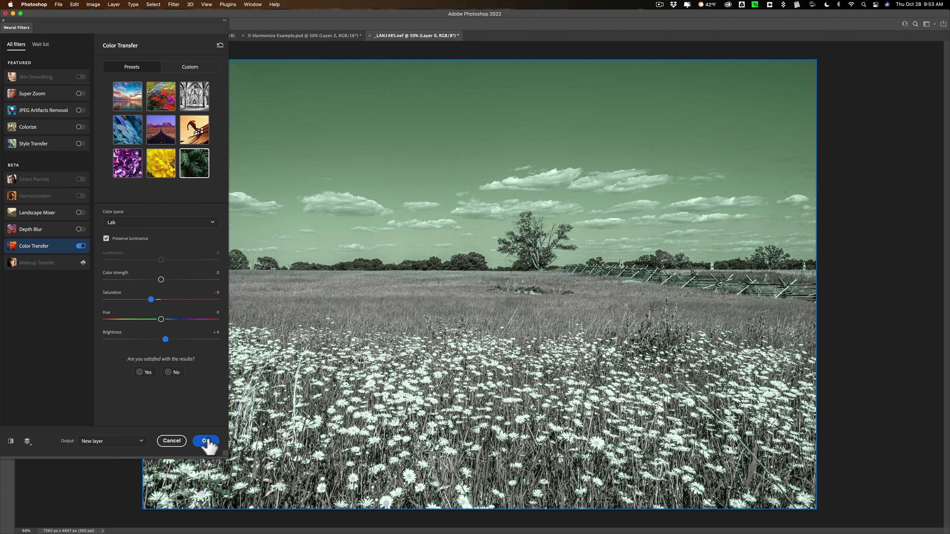
pyautogui.click(168, 441)
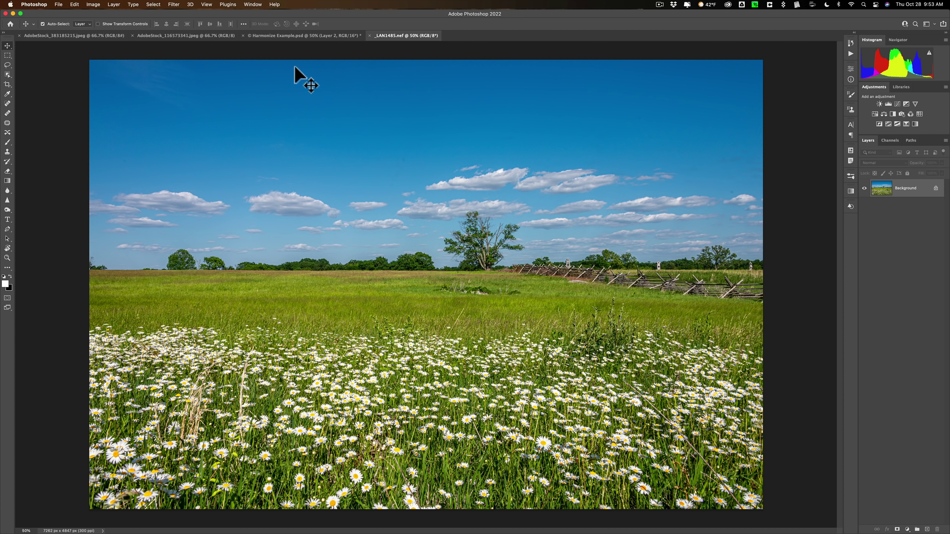
# Step: In Harmonize Example.psd, compare the woman on Layer 1 with the harmonized Layer 2, and leave Layer 2 visible and selected
pyautogui.click(284, 35)
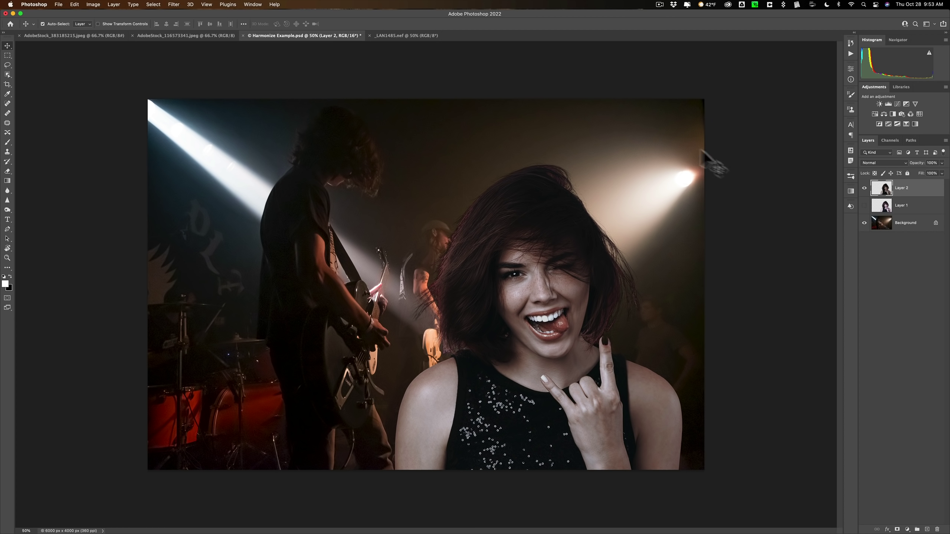
pyautogui.click(865, 188)
pyautogui.click(864, 206)
pyautogui.click(881, 206)
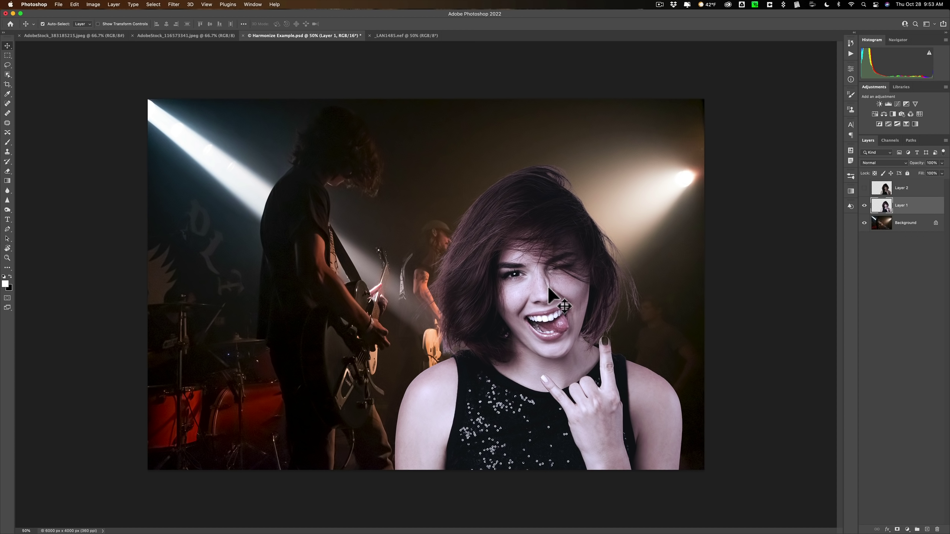
pyautogui.click(865, 187)
pyautogui.click(887, 188)
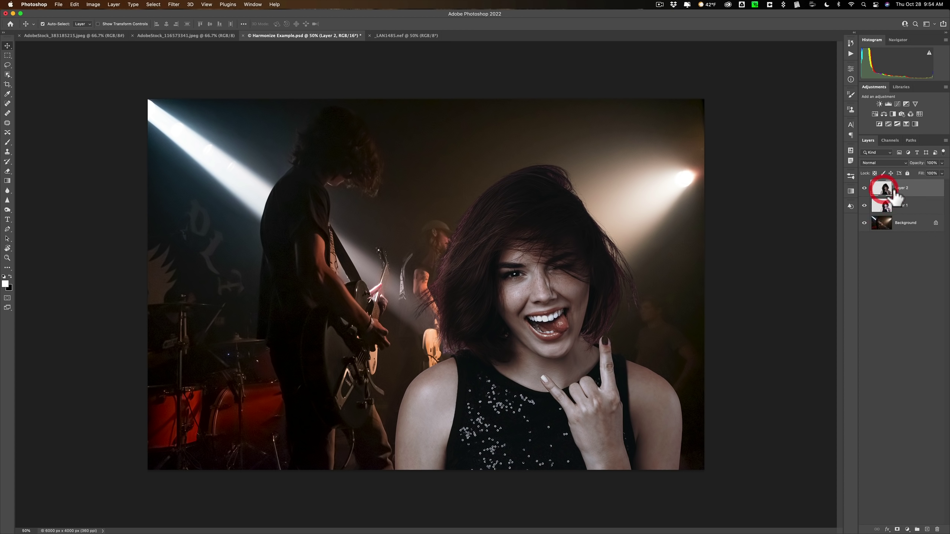